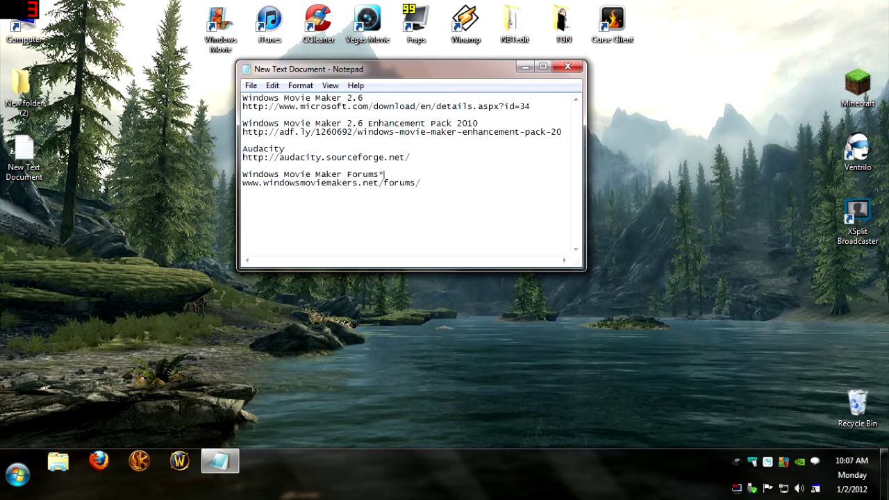
Delete the asterisk after 'Windows Movie Maker Forums', select the Movie Maker 2.6 URL, then launch Movie Maker
{"action": "key", "text": "BackSpace"}
{"action": "left_click_drag", "start_coordinate": [531, 106], "coordinate": [242, 107]}
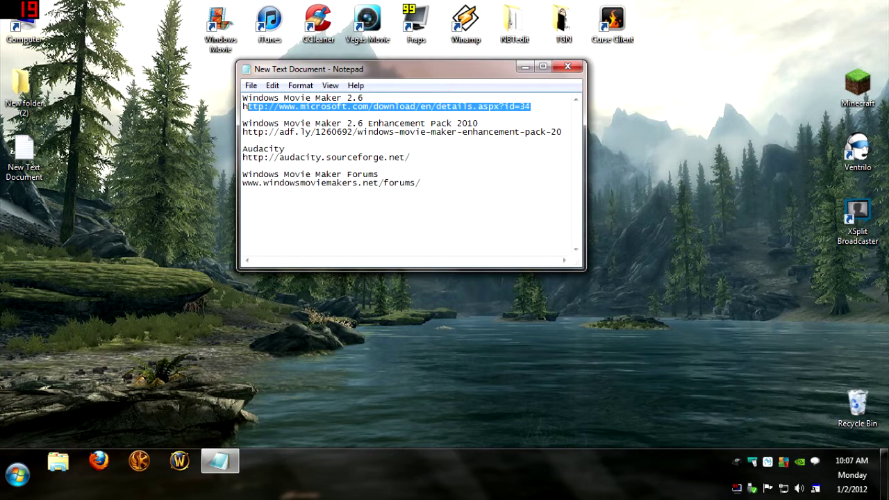
{"action": "left_click", "coordinate": [342, 106]}
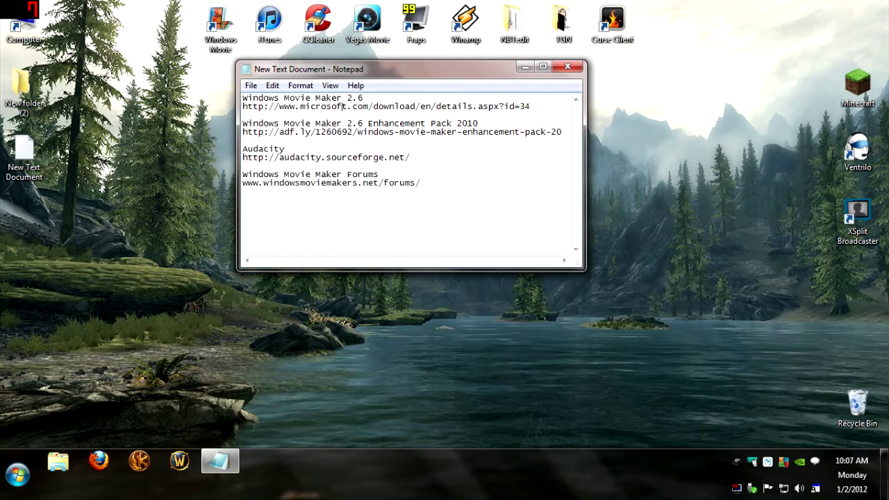
{"action": "left_click", "coordinate": [212, 25]}
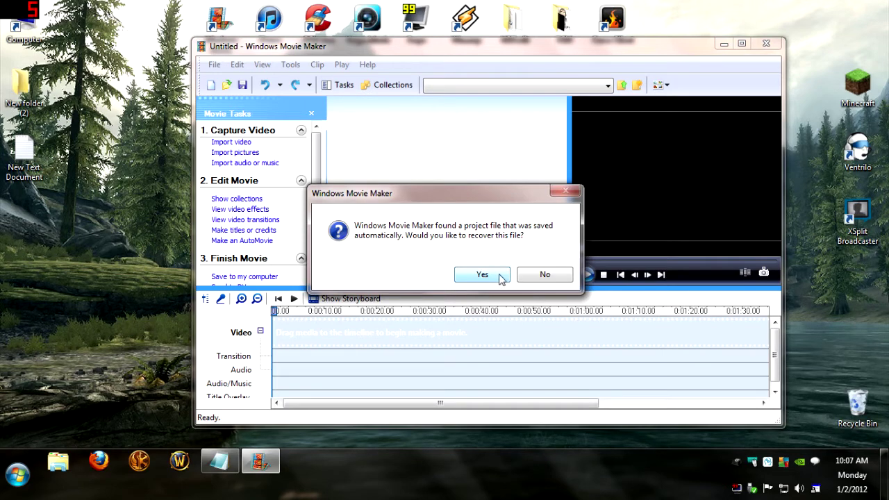
Decline recovering the autosaved project and move the Movie Maker window further left
{"action": "left_click", "coordinate": [533, 276]}
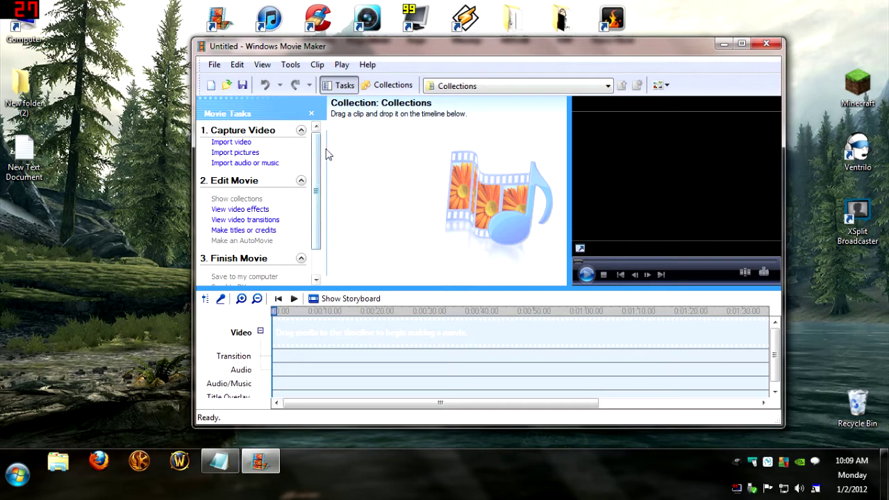
{"action": "left_click_drag", "start_coordinate": [540, 49], "coordinate": [481, 22]}
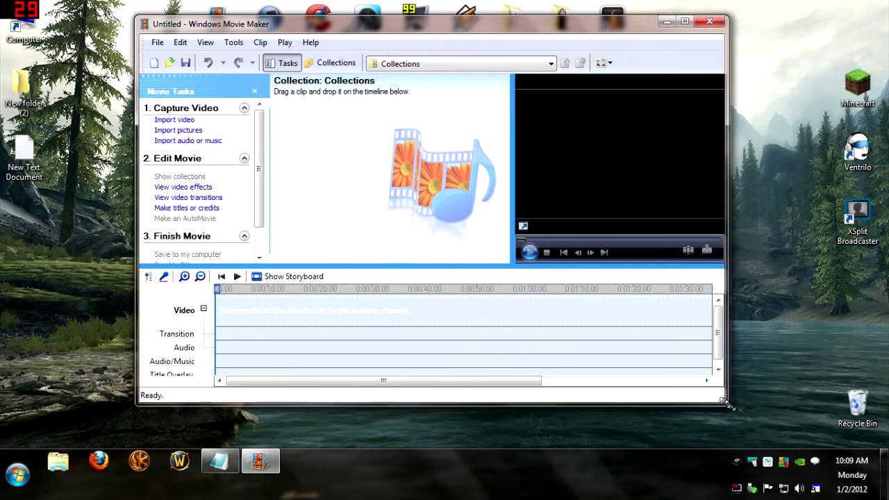
Drag the bottom-right corner outward to make the Movie Maker window bigger
{"action": "left_click_drag", "start_coordinate": [723, 401], "coordinate": [792, 420]}
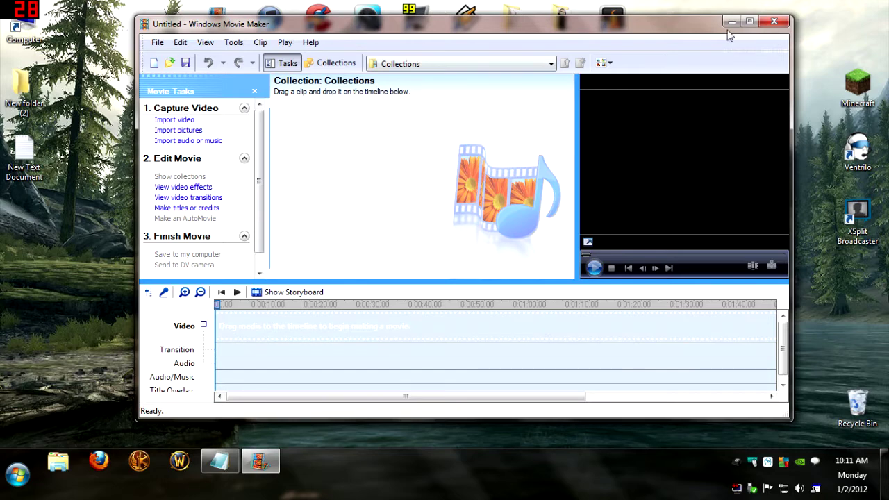
{"action": "left_click", "coordinate": [751, 23]}
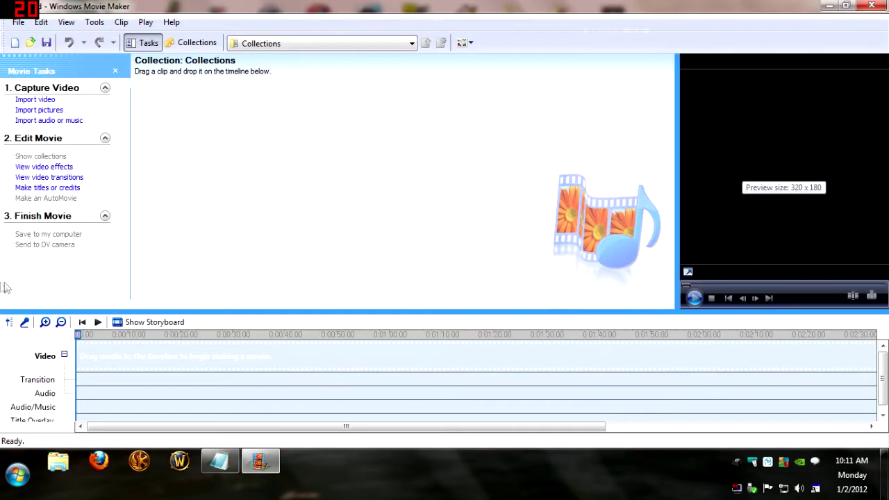
{"action": "left_click", "coordinate": [42, 102]}
{"action": "left_click", "coordinate": [312, 104]}
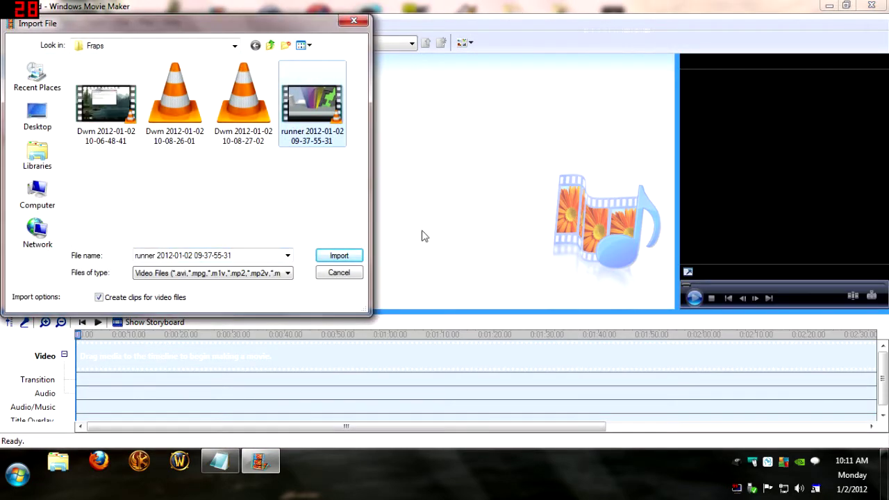
{"action": "left_click", "coordinate": [340, 255]}
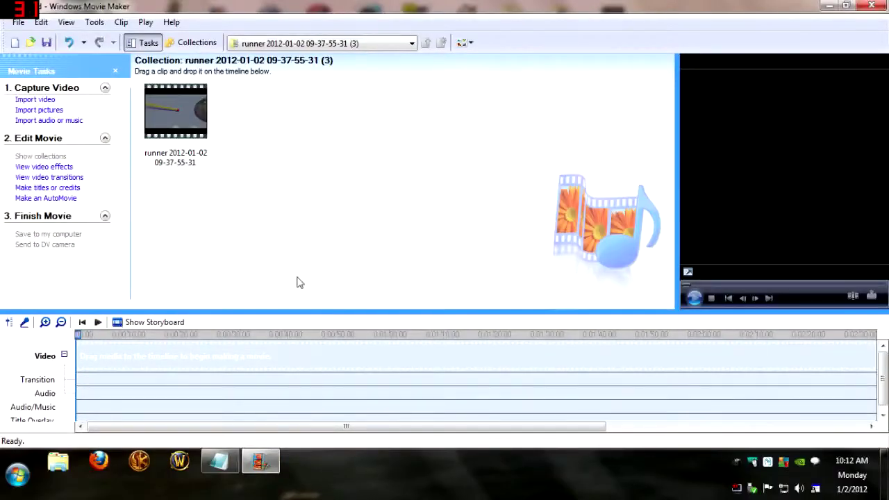
{"action": "left_click", "coordinate": [846, 5]}
Place the runner clip on the timeline and preview it in a wider monitor, pausing at 0:00:13.37
{"action": "left_click_drag", "start_coordinate": [313, 121], "coordinate": [234, 323]}
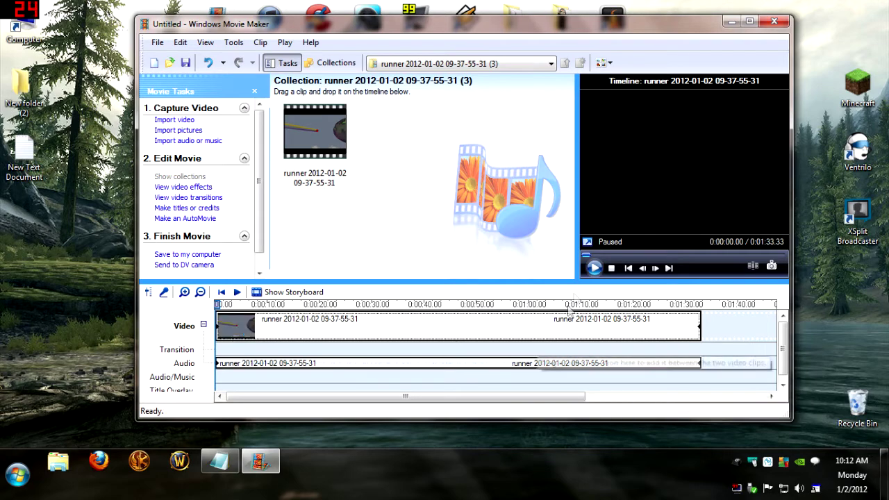
{"action": "left_click", "coordinate": [593, 268]}
{"action": "left_click_drag", "start_coordinate": [578, 201], "coordinate": [531, 203]}
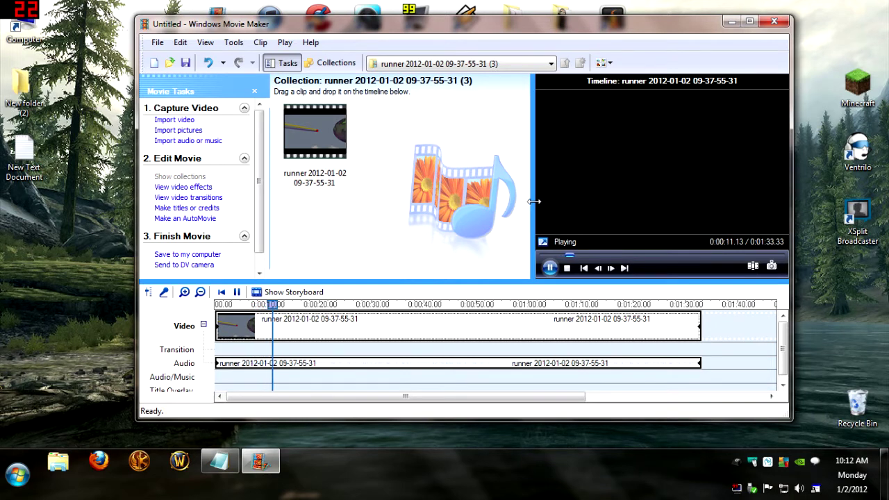
{"action": "left_click", "coordinate": [549, 267]}
{"action": "right_click", "coordinate": [321, 365]}
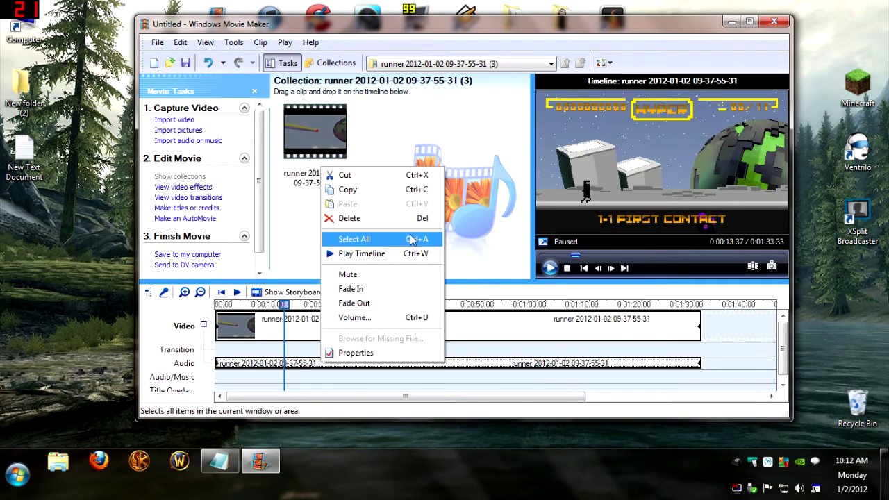
Lower the runner clip's audio volume with the Volume slider, then rewind the preview
{"action": "left_click", "coordinate": [413, 318]}
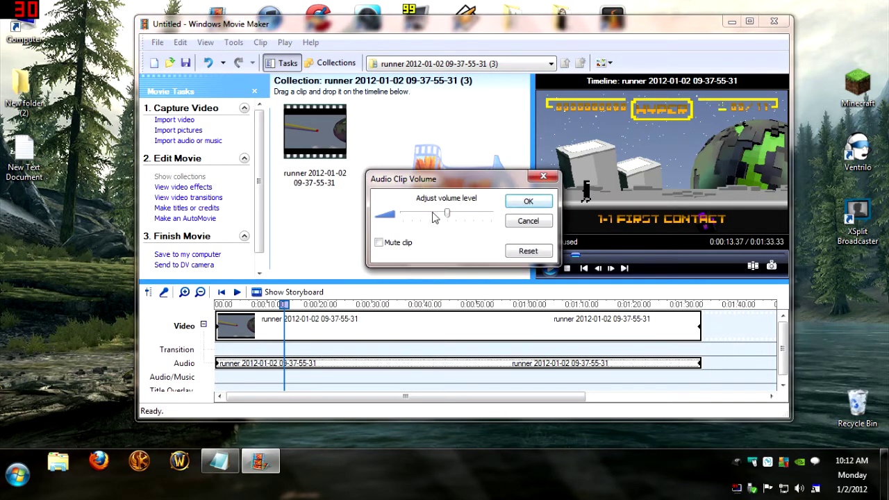
{"action": "left_click_drag", "start_coordinate": [447, 217], "coordinate": [426, 218]}
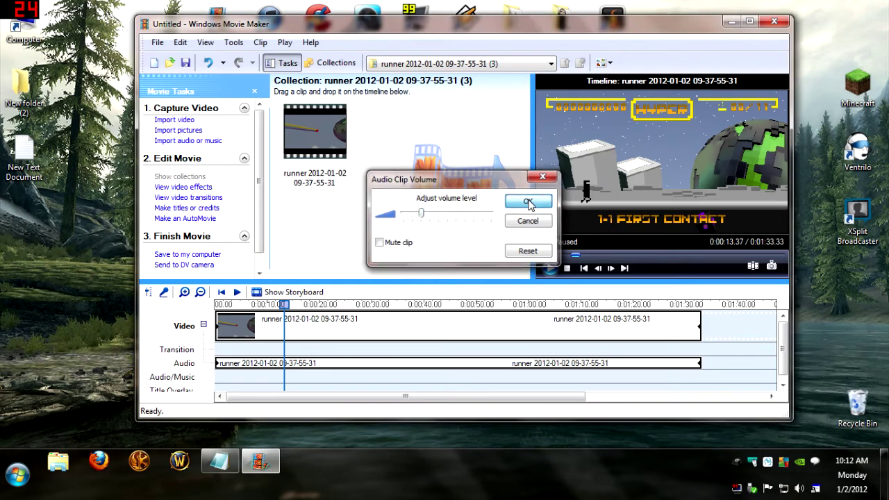
{"action": "left_click", "coordinate": [528, 201]}
{"action": "left_click", "coordinate": [585, 269]}
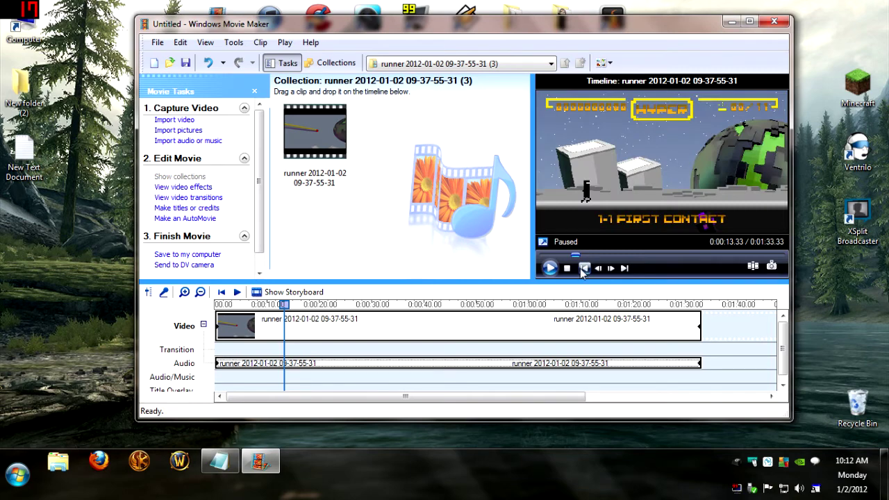
{"action": "left_click", "coordinate": [548, 268]}
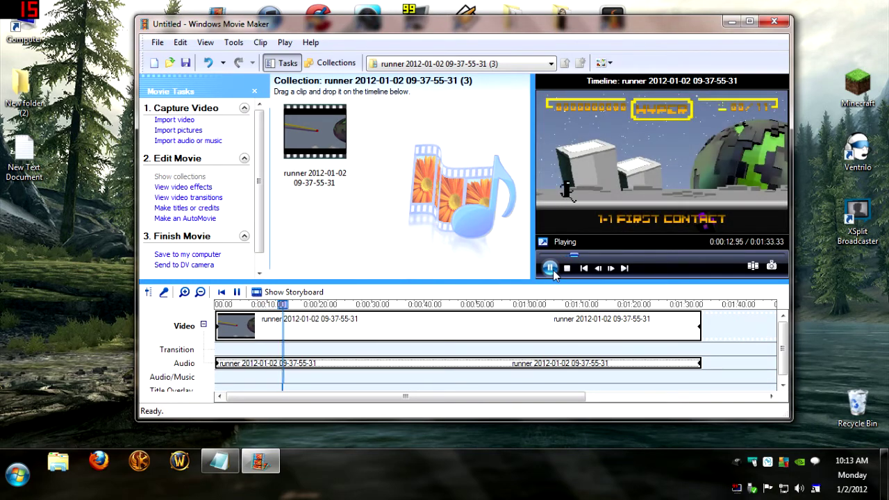
{"action": "left_click", "coordinate": [551, 269]}
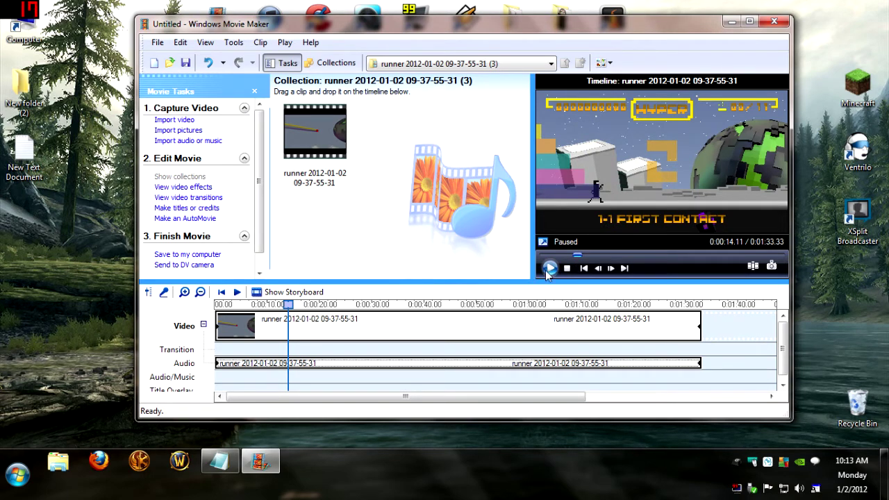
{"action": "left_click", "coordinate": [549, 268]}
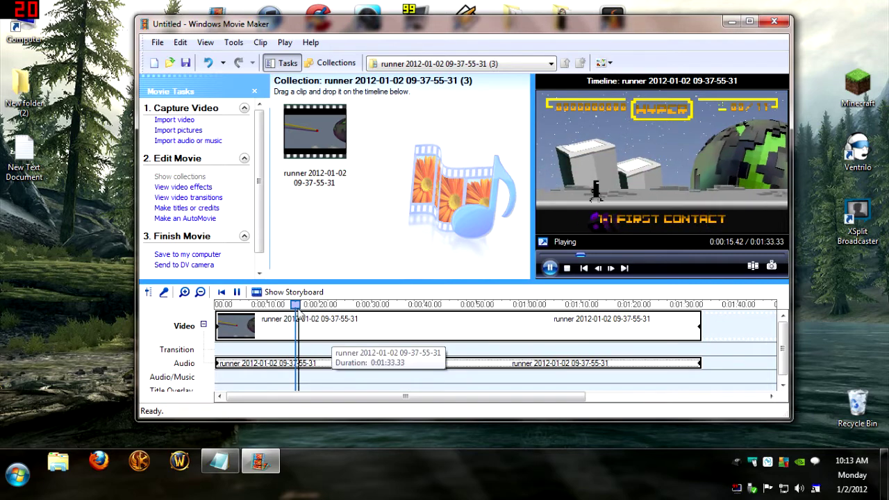
{"action": "left_click", "coordinate": [354, 305]}
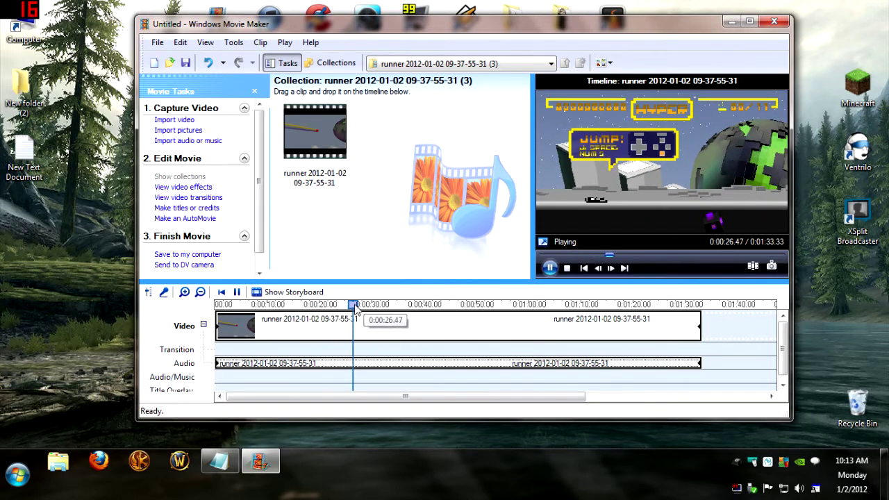
{"action": "left_click", "coordinate": [551, 272]}
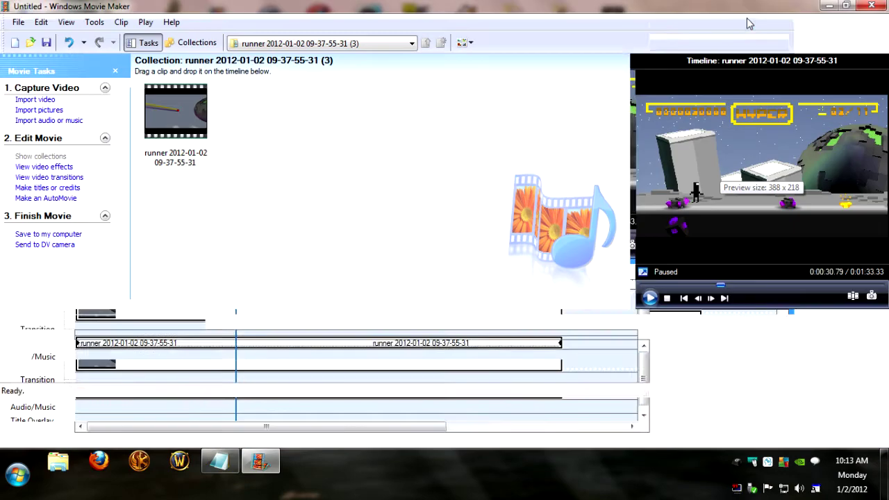
Apply the Speed Up, 10% video effect from the effects gallery to the runner clip
{"action": "left_click", "coordinate": [749, 22]}
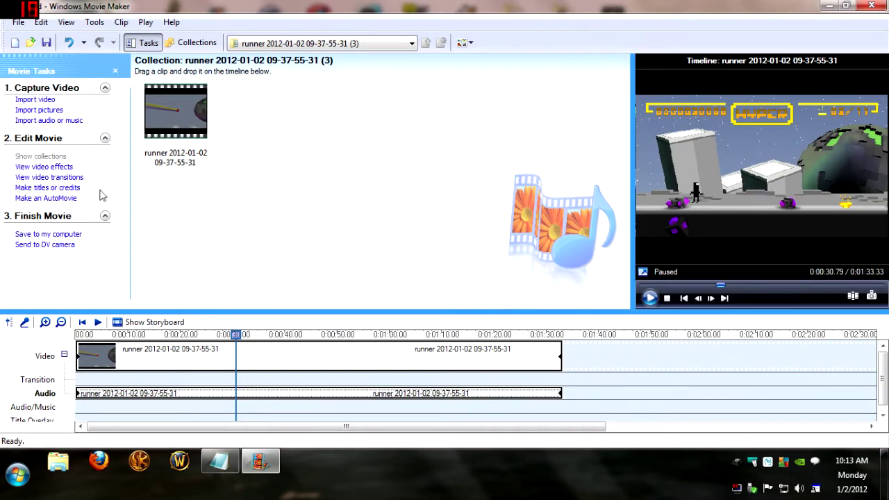
{"action": "left_click", "coordinate": [57, 170]}
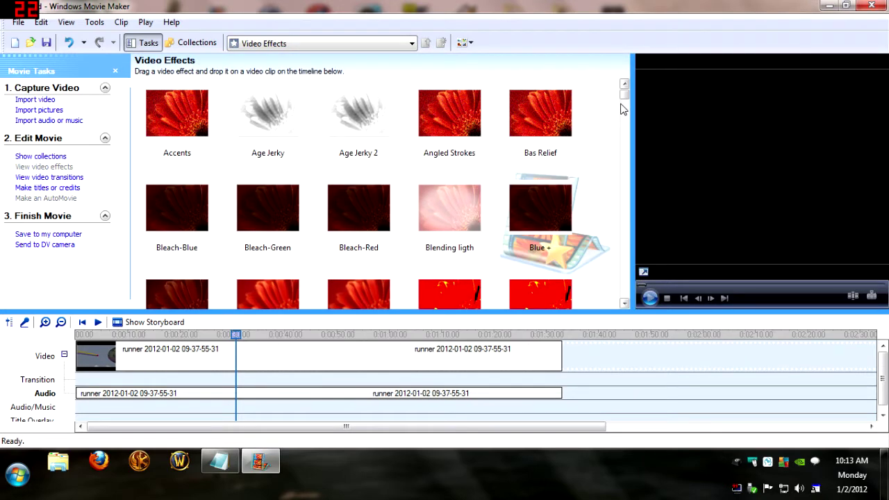
{"action": "left_click", "coordinate": [623, 104]}
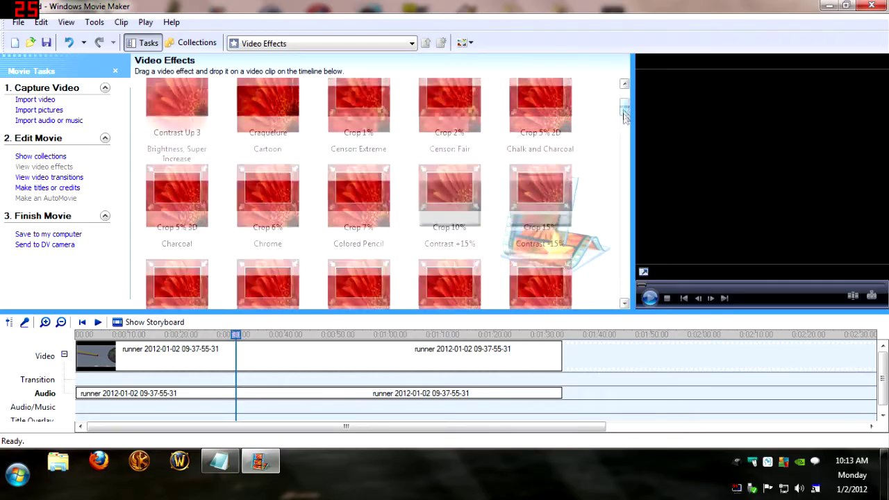
{"action": "left_click_drag", "start_coordinate": [623, 114], "coordinate": [621, 260]}
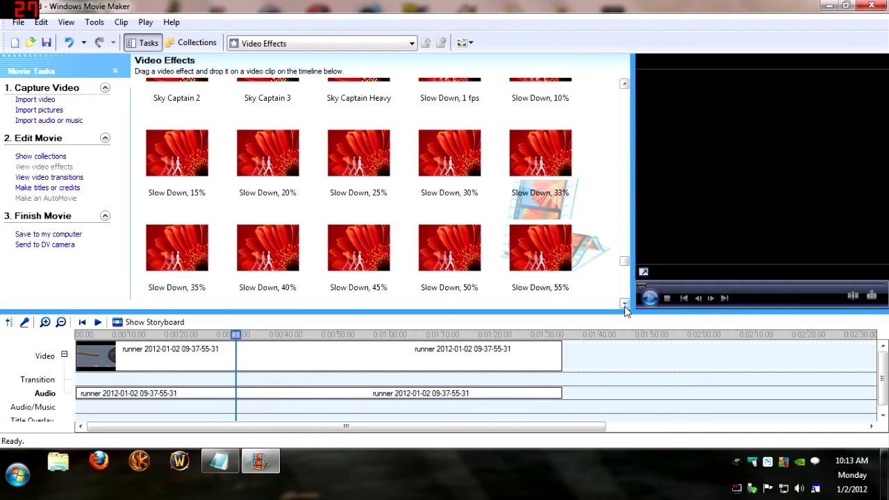
{"action": "left_click_drag", "start_coordinate": [624, 305], "coordinate": [626, 306]}
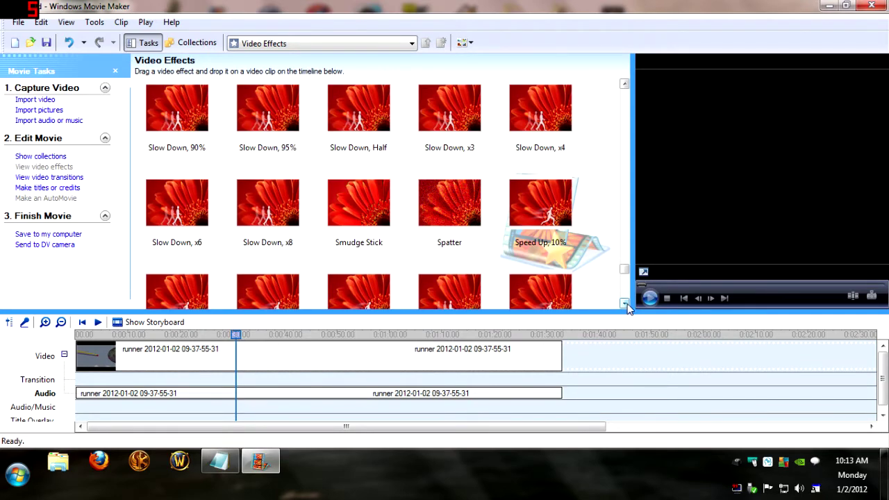
{"action": "left_click", "coordinate": [626, 302]}
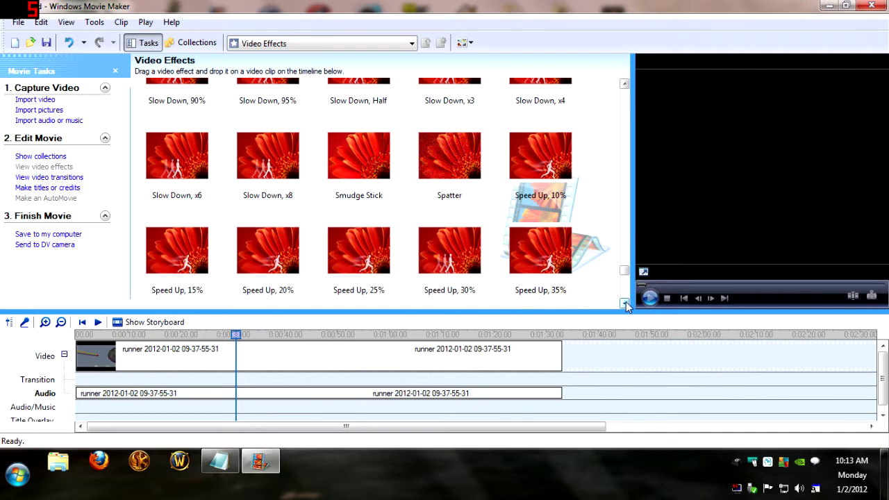
{"action": "left_click_drag", "start_coordinate": [560, 183], "coordinate": [239, 360]}
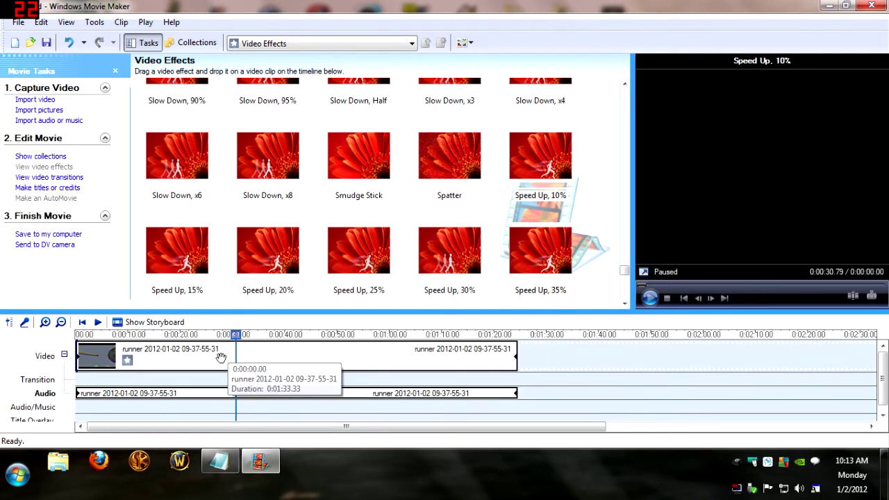
Apply Speed Up, 10% a second time, shortening the clip to 0:01:17.13, and preview it
{"action": "left_click", "coordinate": [650, 299]}
{"action": "left_click_drag", "start_coordinate": [527, 197], "coordinate": [444, 352]}
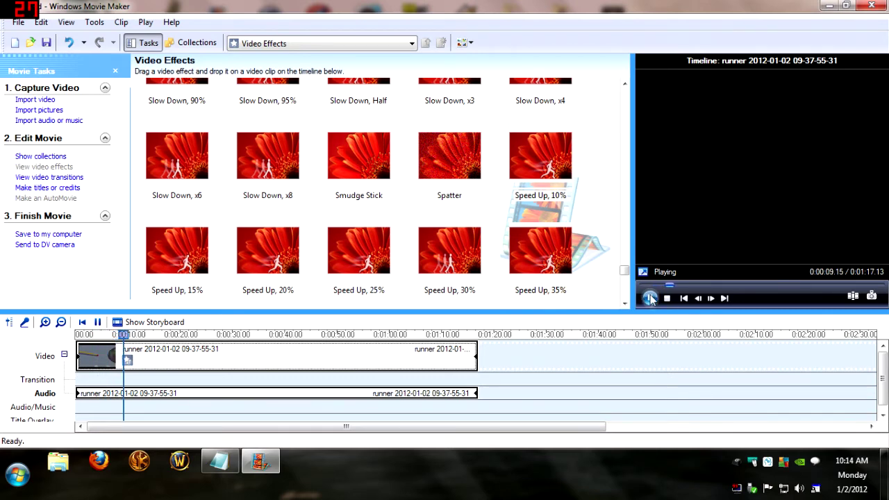
{"action": "left_click", "coordinate": [652, 298]}
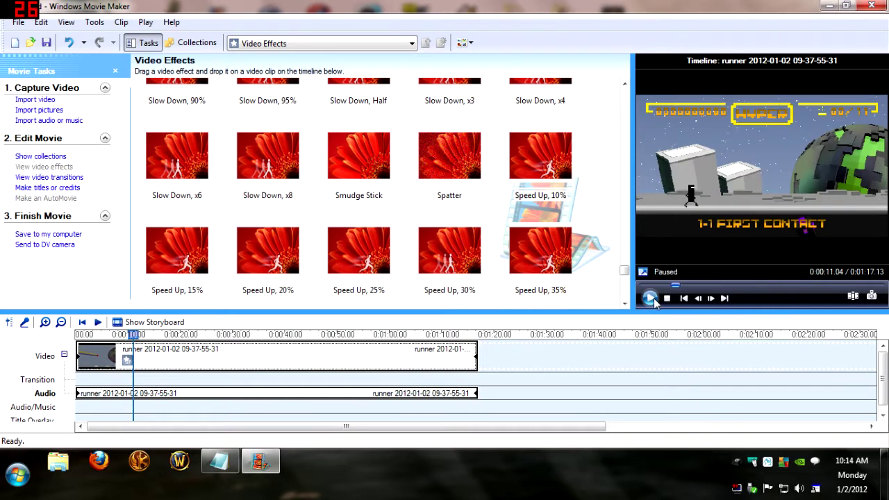
Mute the runner clip's audio, preview the movie, widen the preview area and show video transitions
{"action": "right_click", "coordinate": [365, 393]}
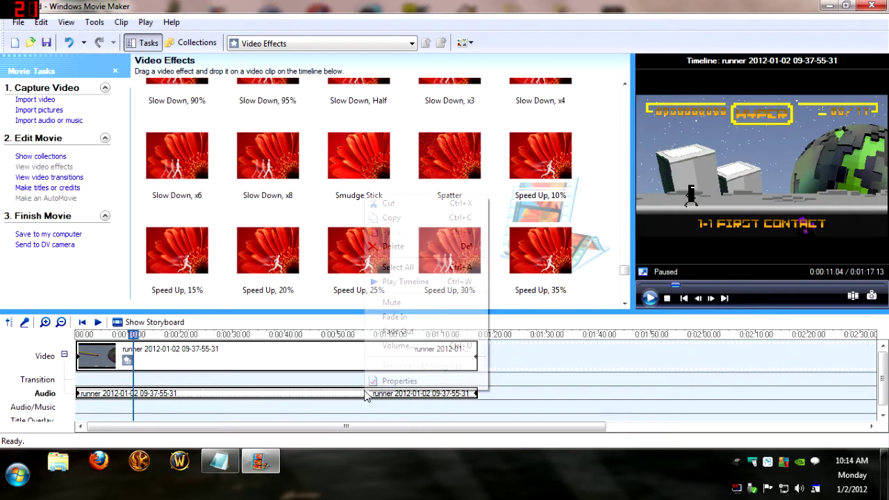
{"action": "left_click", "coordinate": [423, 302]}
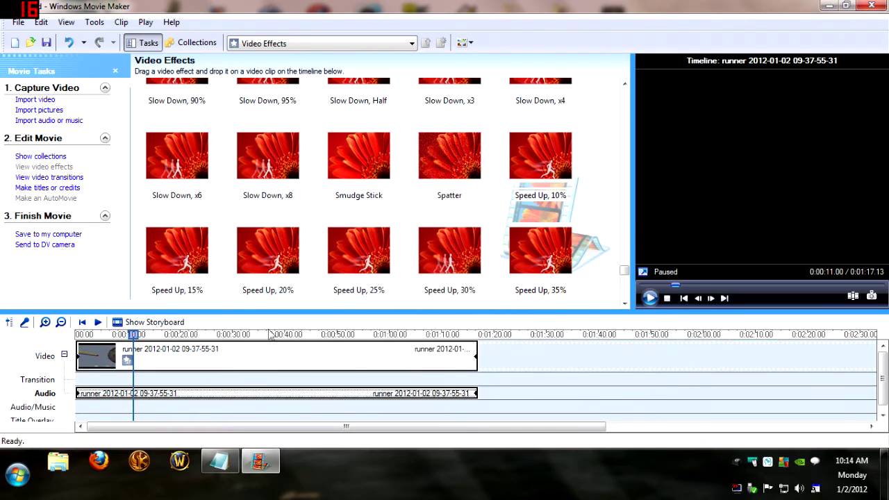
{"action": "left_click", "coordinate": [650, 299]}
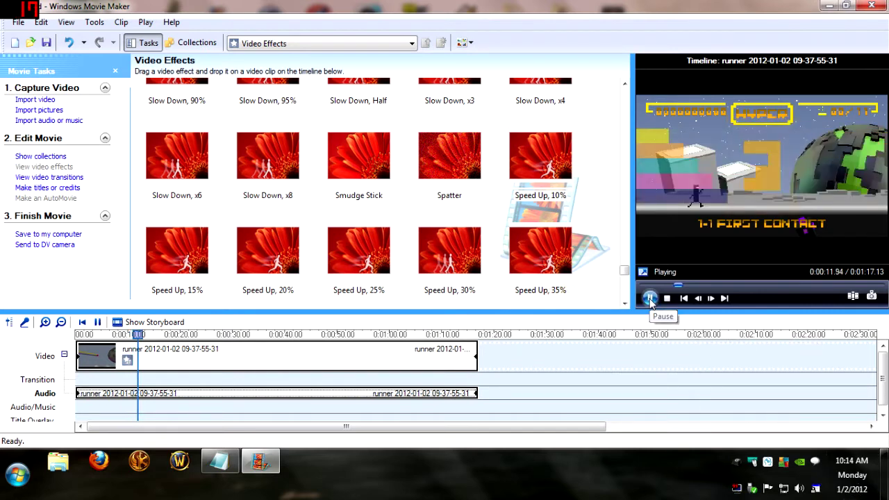
{"action": "left_click", "coordinate": [650, 298]}
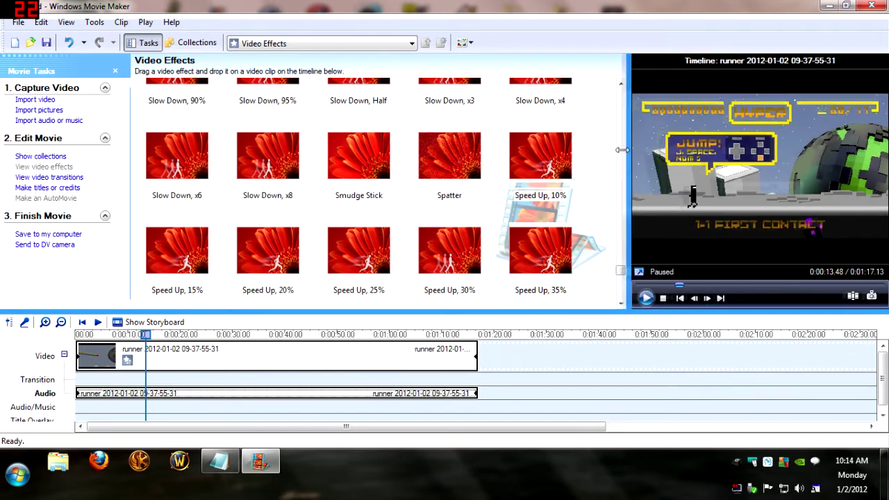
{"action": "left_click_drag", "start_coordinate": [632, 150], "coordinate": [590, 149]}
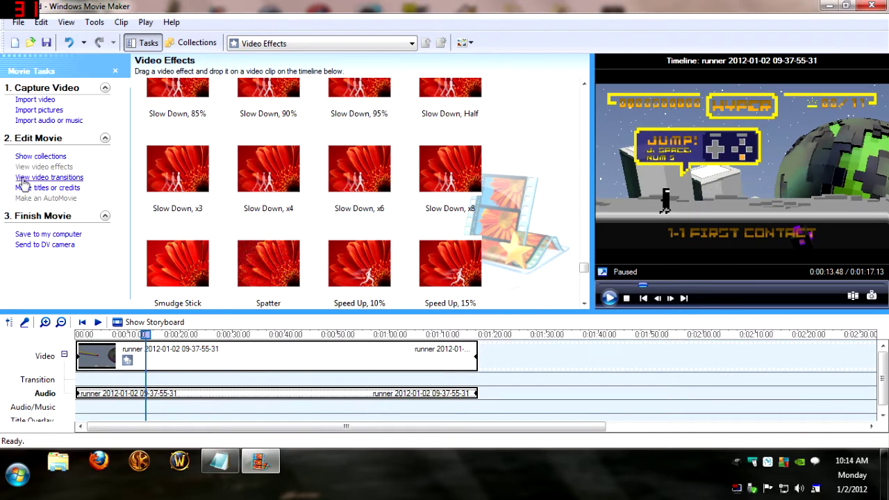
{"action": "left_click", "coordinate": [77, 178]}
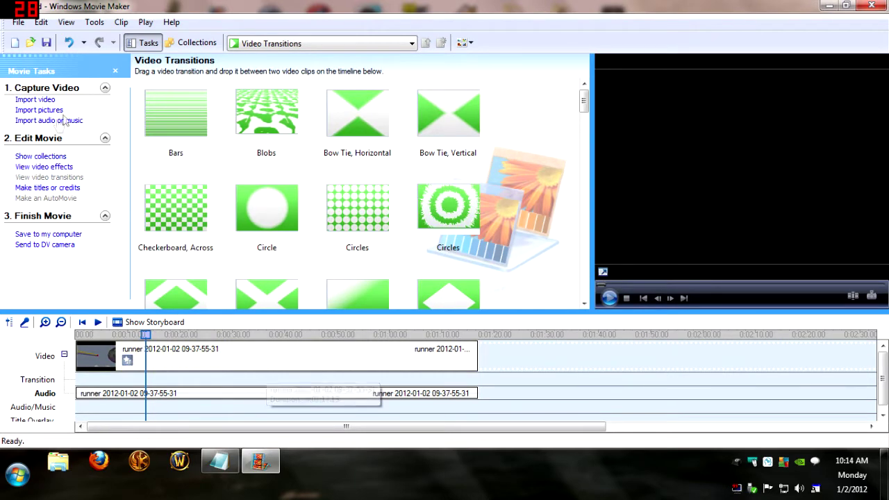
Cancel an Import video dialog, then undo the speed-up effects so the clip runs 0:01:33.33
{"action": "left_click", "coordinate": [34, 99]}
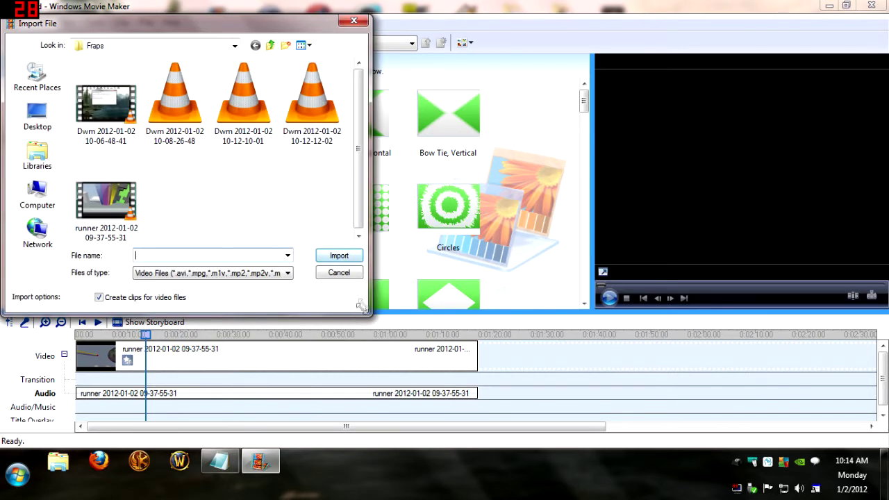
{"action": "left_click", "coordinate": [339, 272]}
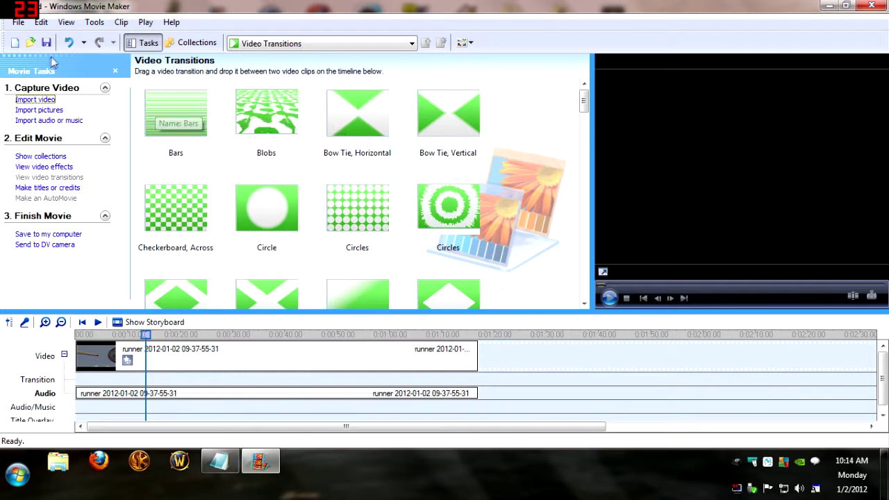
{"action": "left_click", "coordinate": [70, 42]}
{"action": "left_click", "coordinate": [71, 43]}
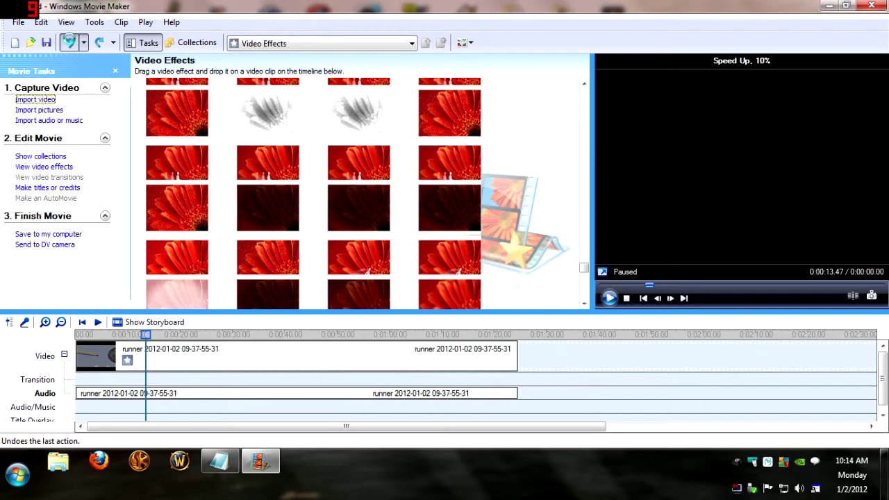
{"action": "left_click", "coordinate": [69, 42]}
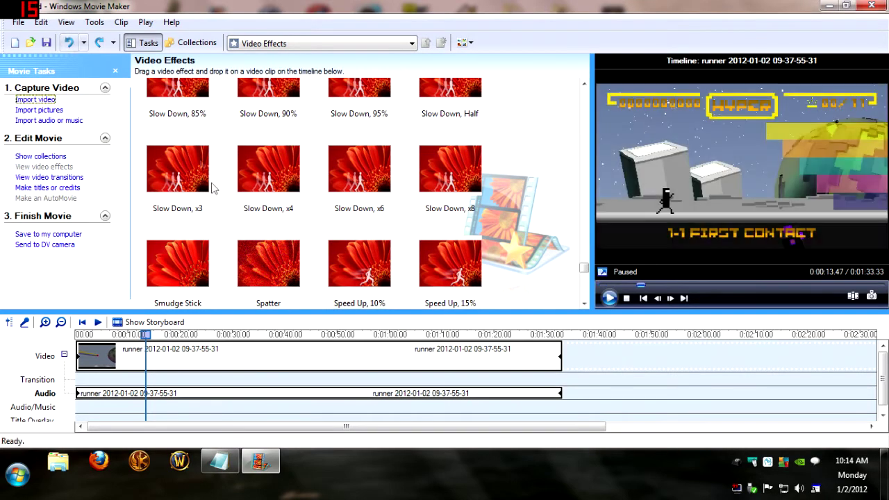
List the video effects in Details view and show the runner clip's collection
{"action": "scroll", "coordinate": [215, 205], "scroll_direction": "up", "scroll_amount": 3}
{"action": "scroll", "coordinate": [216, 205], "scroll_direction": "up", "scroll_amount": 5}
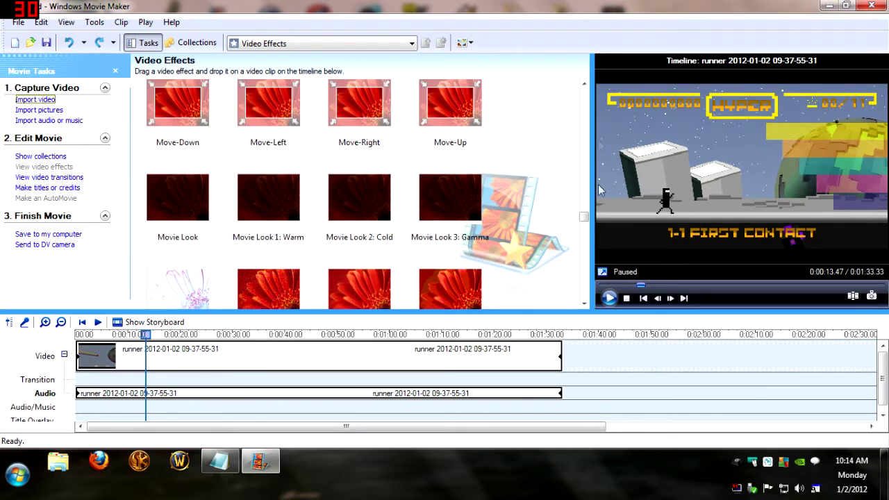
{"action": "left_click_drag", "start_coordinate": [585, 218], "coordinate": [584, 92]}
{"action": "left_click", "coordinate": [465, 43]}
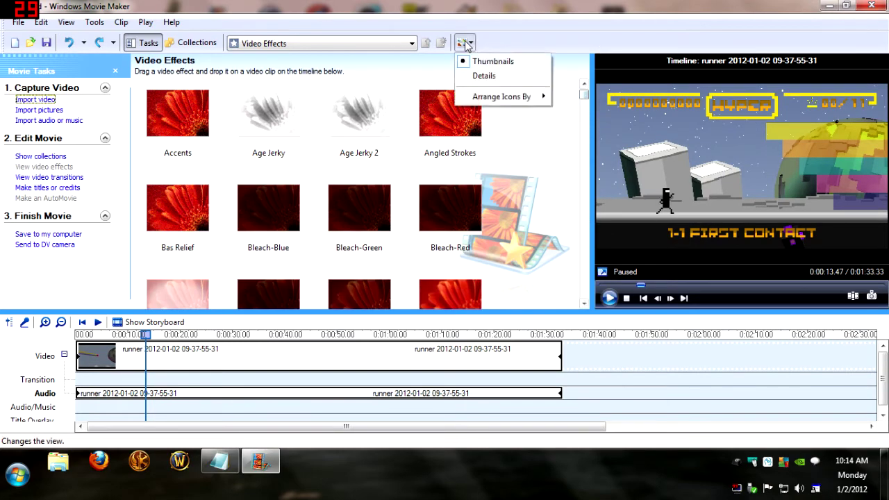
{"action": "left_click", "coordinate": [484, 75]}
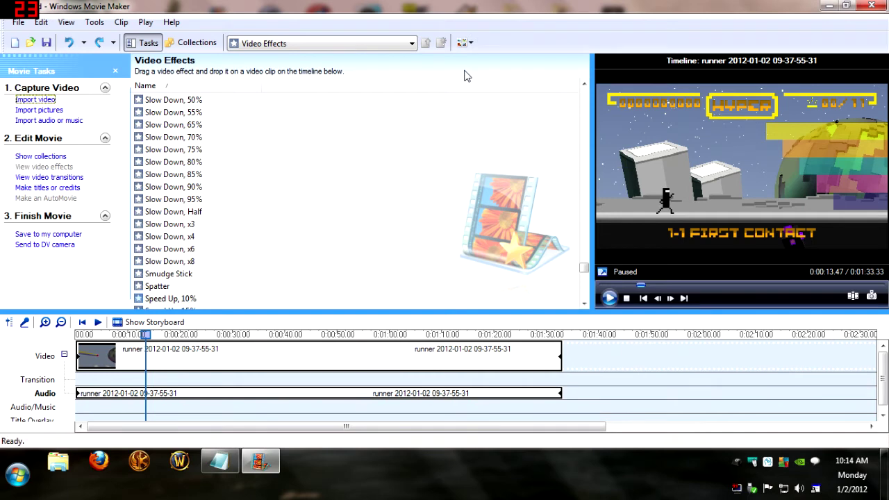
{"action": "left_click", "coordinate": [181, 42]}
Drag a second runner clip from the collections tree to the end of the timeline
{"action": "left_click", "coordinate": [144, 42]}
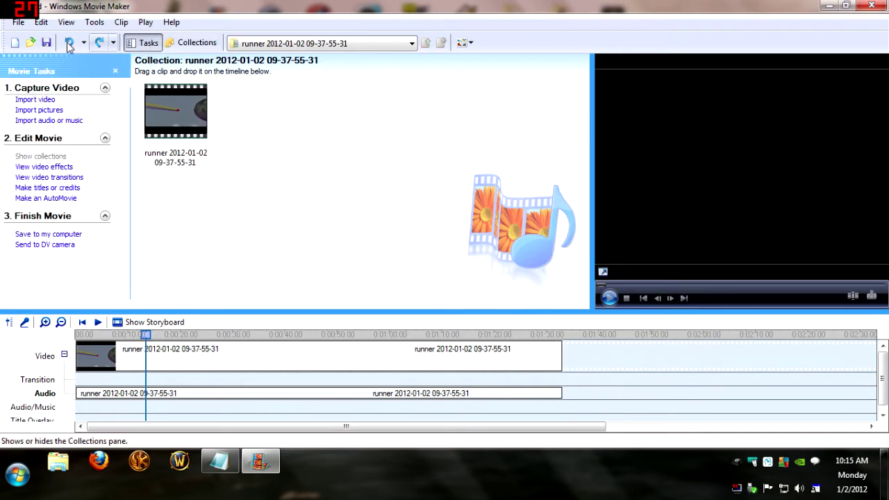
{"action": "left_click", "coordinate": [186, 43]}
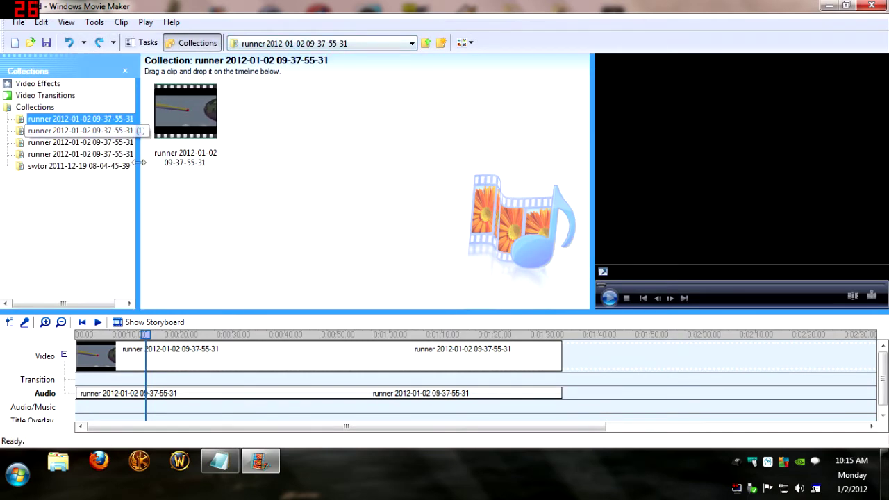
{"action": "left_click_drag", "start_coordinate": [206, 105], "coordinate": [589, 349]}
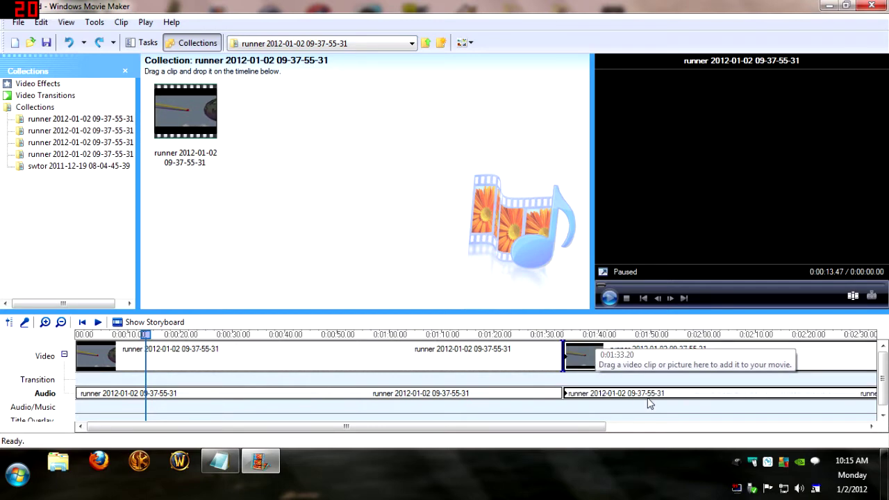
{"action": "left_click", "coordinate": [147, 44]}
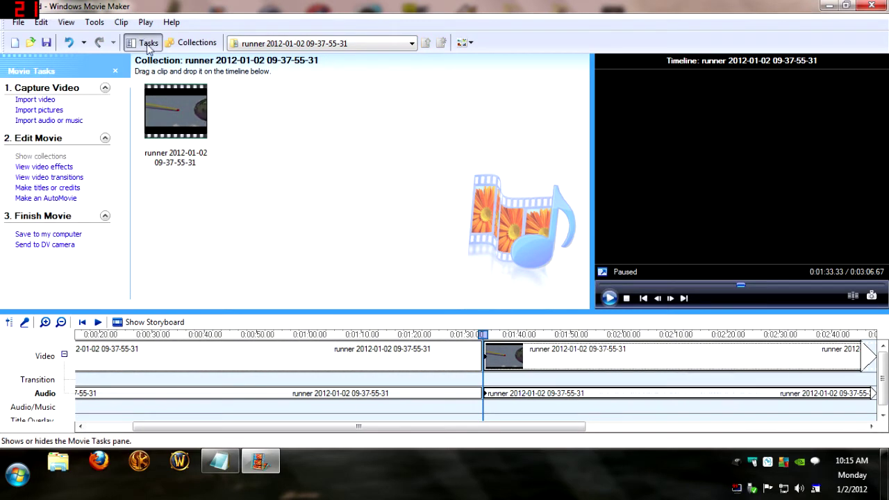
{"action": "left_click", "coordinate": [359, 46]}
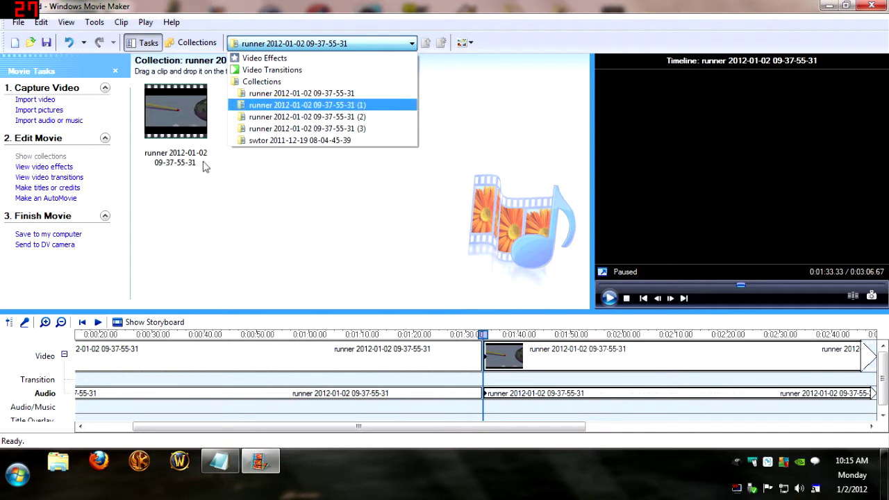
{"action": "left_click", "coordinate": [292, 105]}
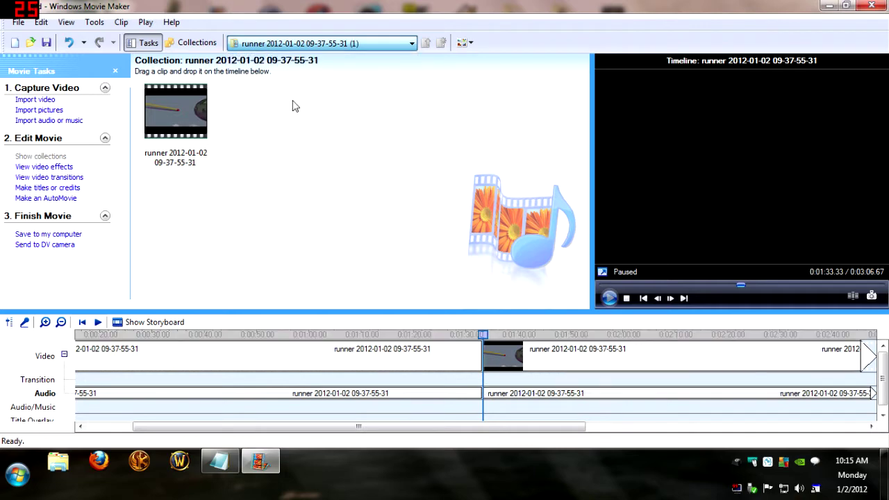
{"action": "left_click", "coordinate": [350, 48]}
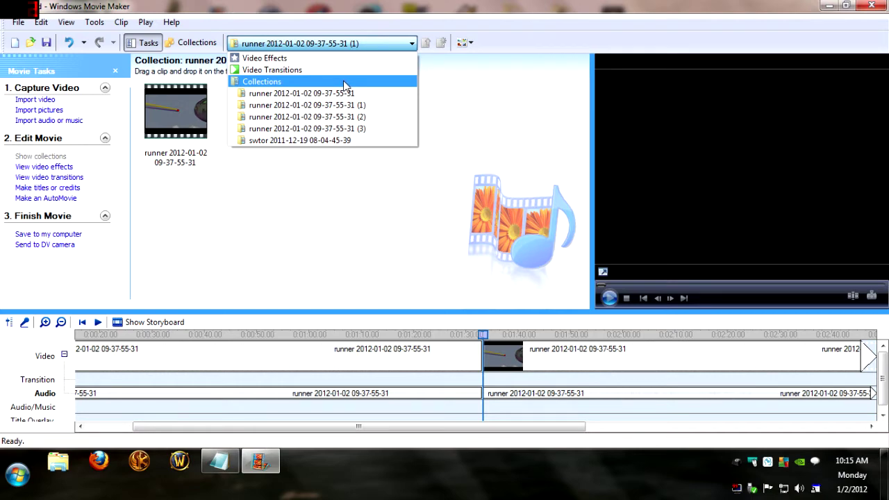
{"action": "left_click", "coordinate": [327, 210]}
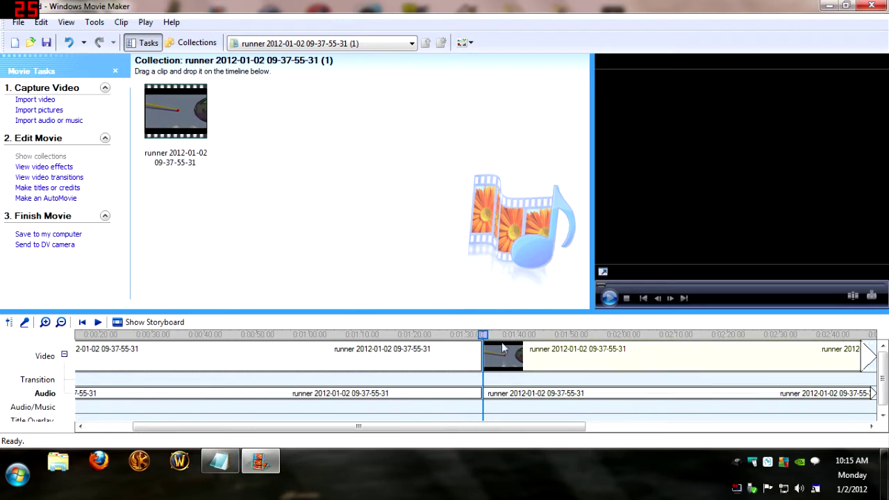
{"action": "left_click_drag", "start_coordinate": [537, 335], "coordinate": [500, 336]}
Briefly play the movie from the second clip, then preview the Blobs video transition
{"action": "left_click", "coordinate": [609, 298]}
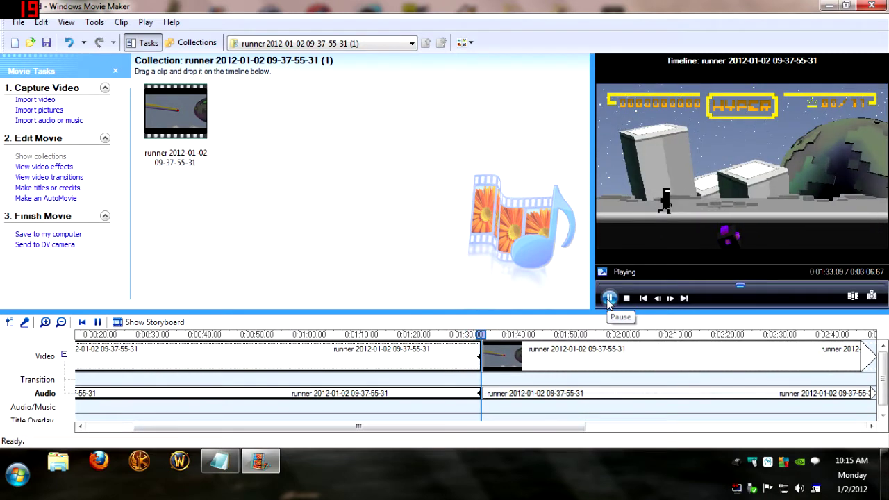
{"action": "left_click", "coordinate": [609, 298]}
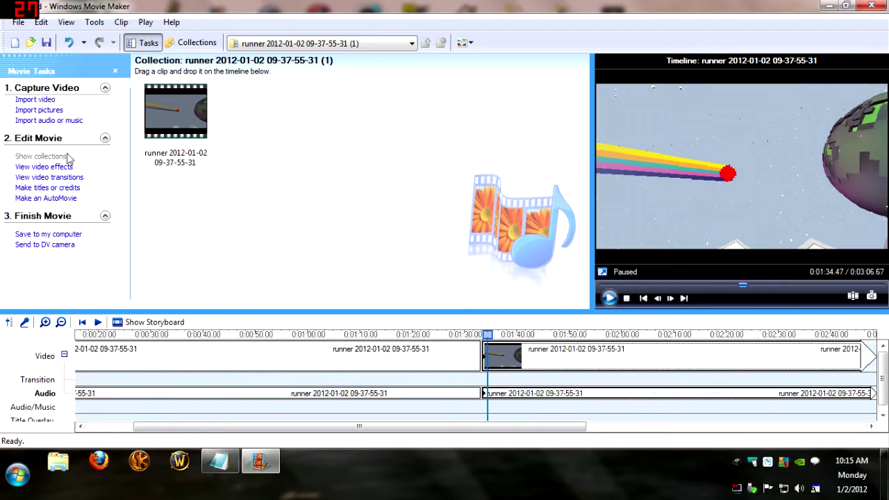
{"action": "left_click", "coordinate": [55, 177]}
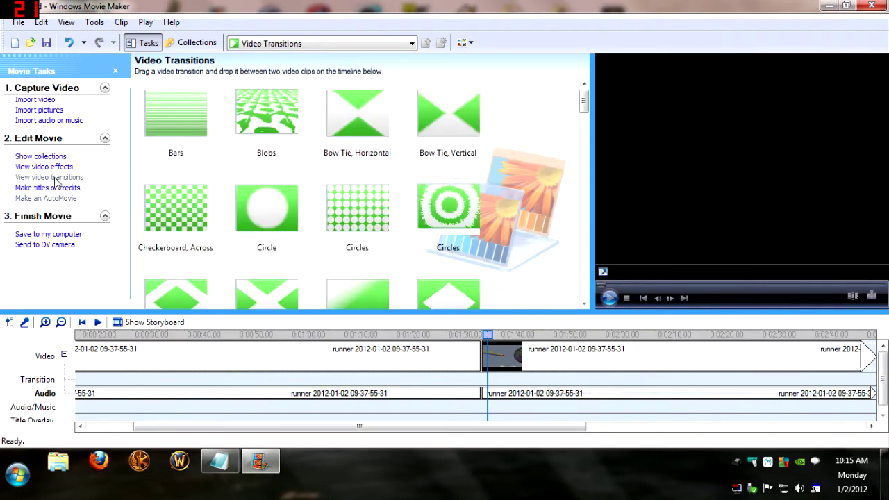
{"action": "left_click", "coordinate": [254, 116]}
Place the Blobs transition between the two clips, preview it, and switch to storyboard view
{"action": "left_click_drag", "start_coordinate": [461, 497], "coordinate": [479, 349]}
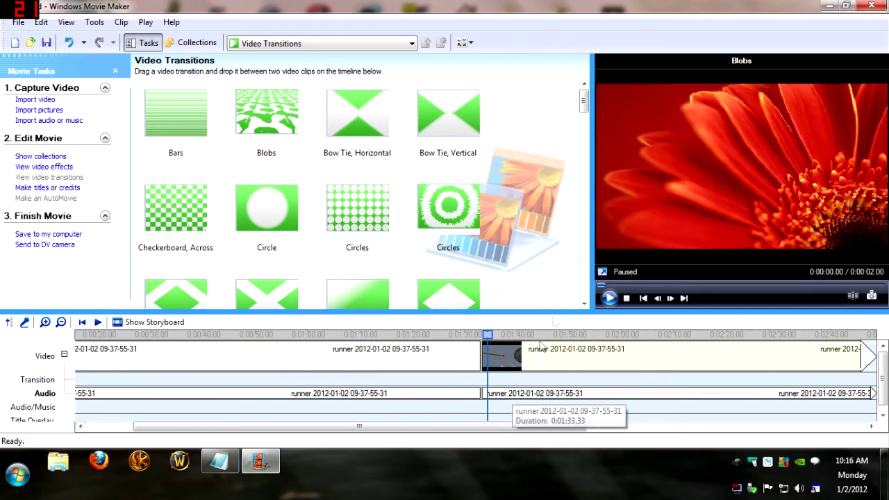
{"action": "left_click", "coordinate": [609, 298]}
{"action": "left_click", "coordinate": [608, 298]}
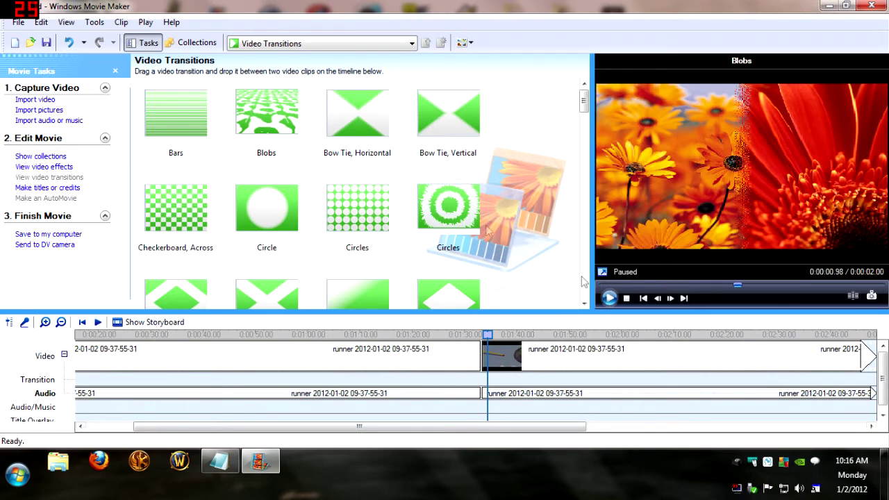
{"action": "left_click", "coordinate": [155, 323]}
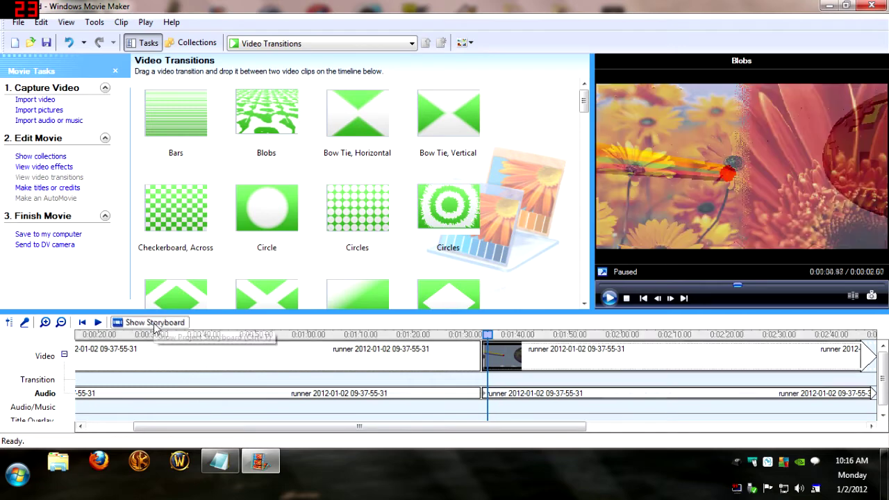
{"action": "left_click_drag", "start_coordinate": [265, 113], "coordinate": [126, 369]}
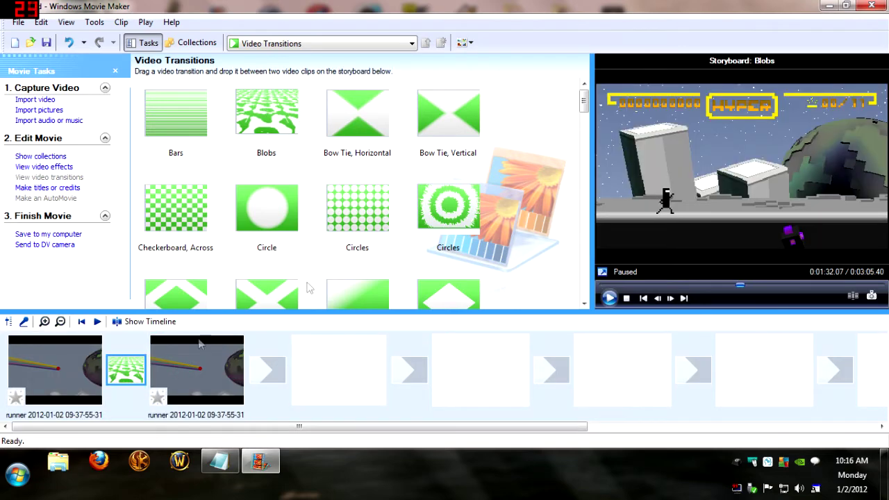
{"action": "left_click_drag", "start_coordinate": [425, 224], "coordinate": [125, 369]}
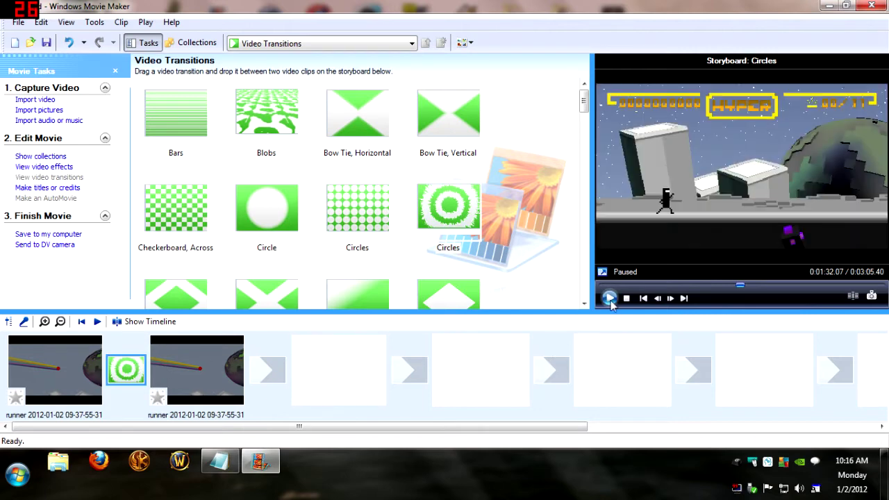
{"action": "left_click", "coordinate": [609, 298]}
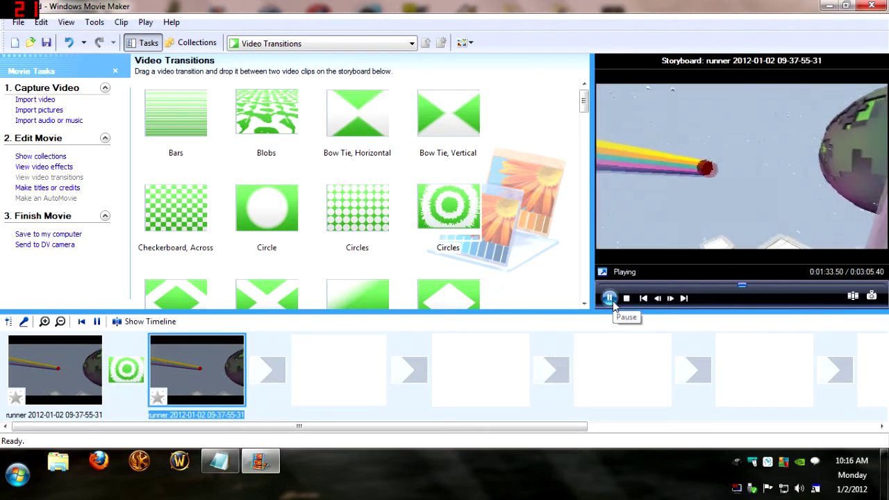
{"action": "left_click", "coordinate": [610, 298]}
{"action": "right_click", "coordinate": [129, 378]}
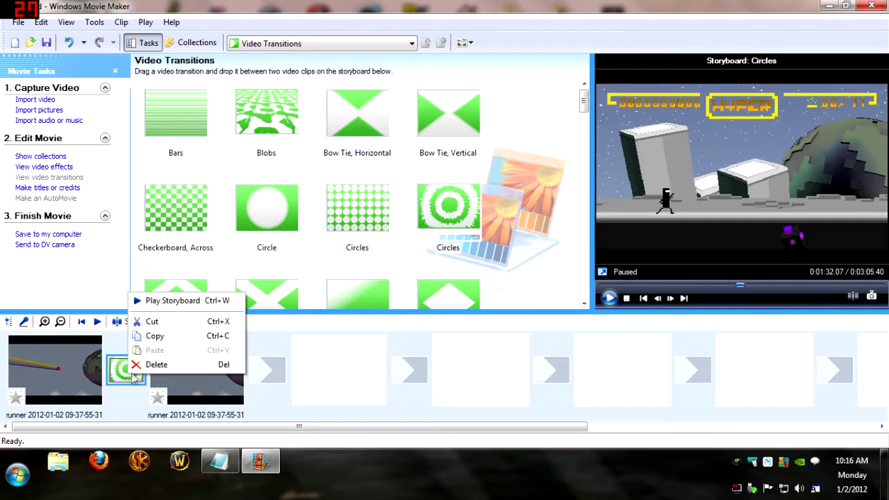
{"action": "left_click", "coordinate": [145, 363]}
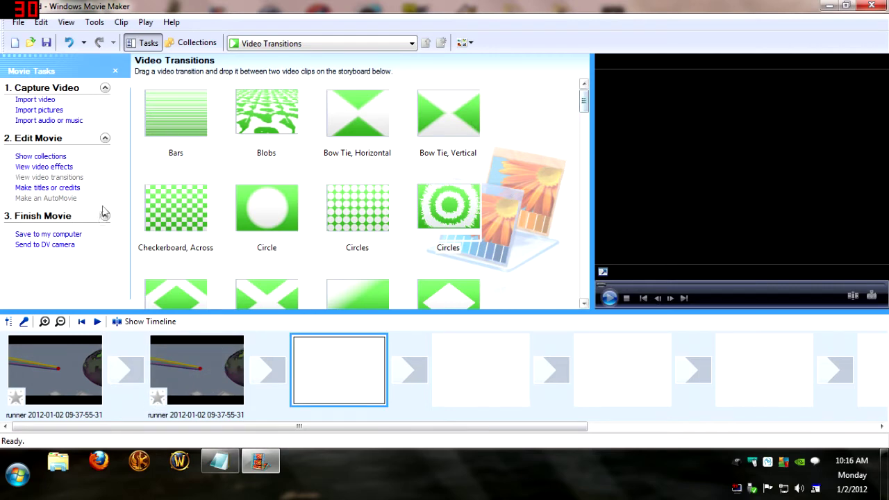
{"action": "left_click", "coordinate": [47, 188]}
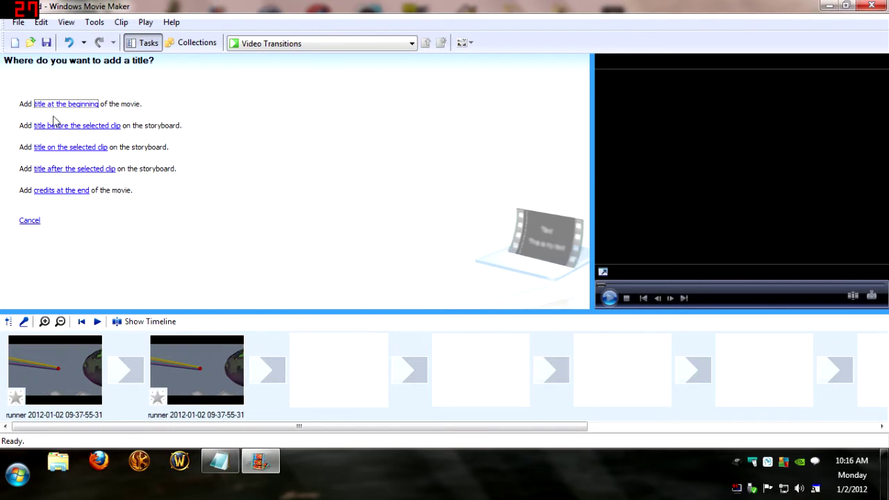
Start a title at the movie's beginning, type test text 'vxcbgdb', then cancel it
{"action": "left_click", "coordinate": [61, 106]}
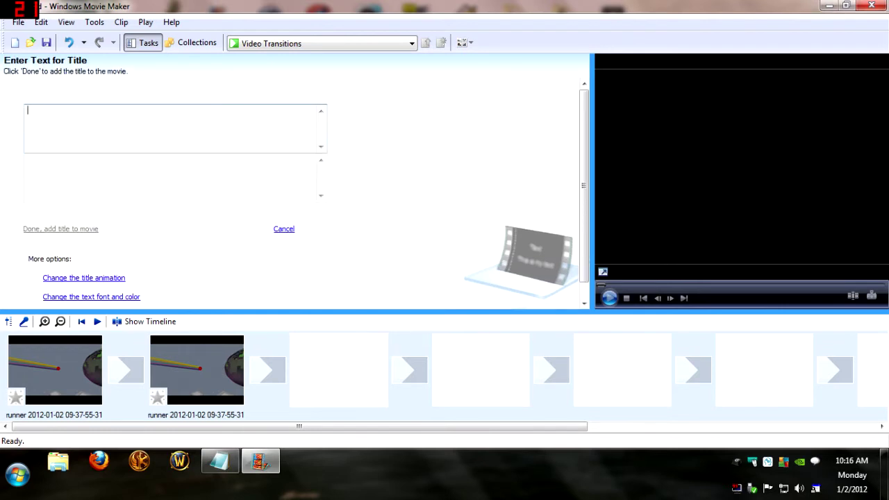
{"action": "type", "text": "vxcbgdbcvbxcvbvd"}
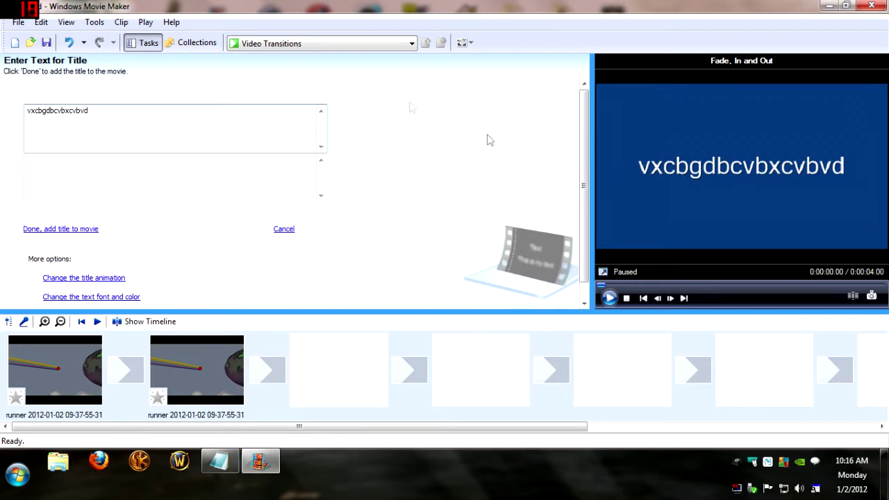
{"action": "left_click", "coordinate": [280, 230]}
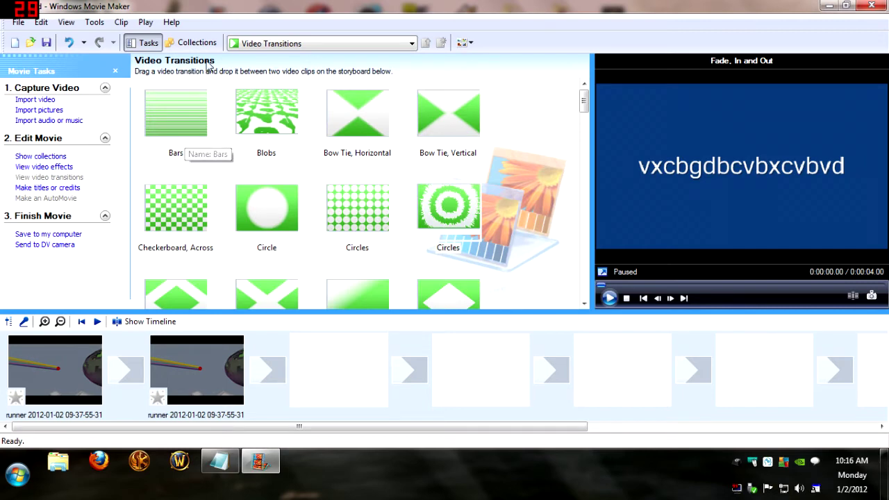
Restart title creation twice, cancelling the first attempt, and choose a title placement again
{"action": "left_click", "coordinate": [60, 187]}
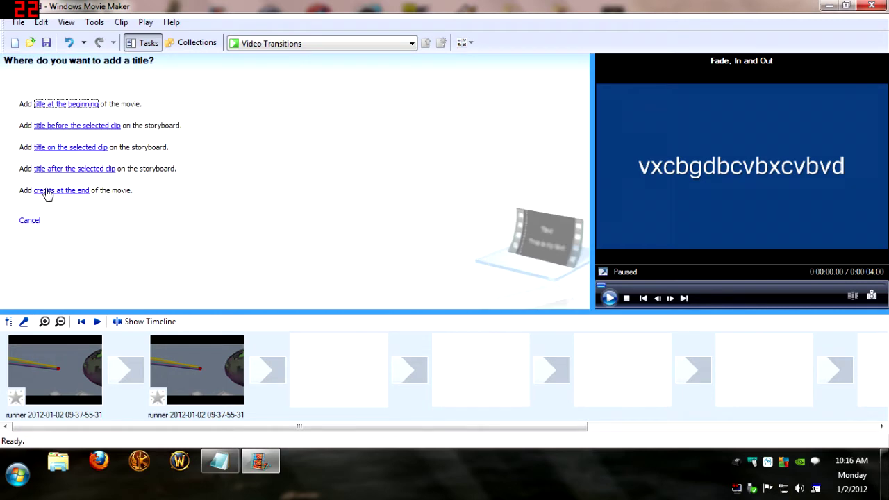
{"action": "left_click", "coordinate": [70, 148]}
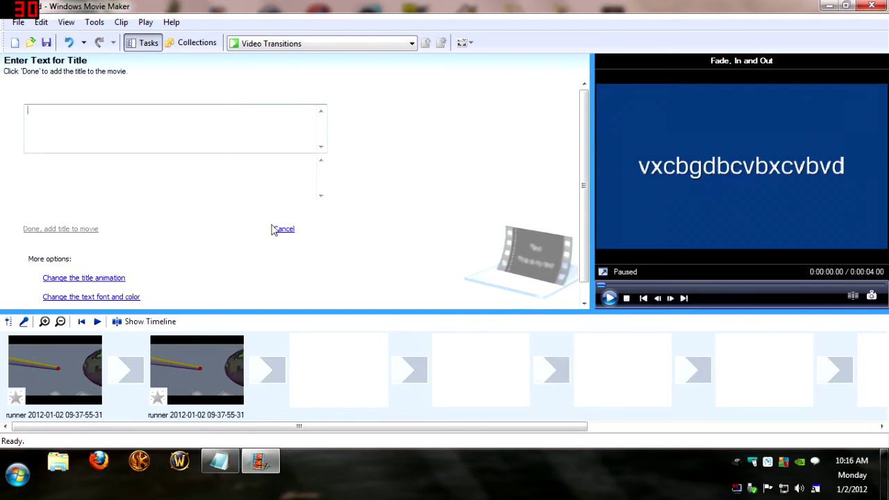
{"action": "left_click", "coordinate": [277, 230]}
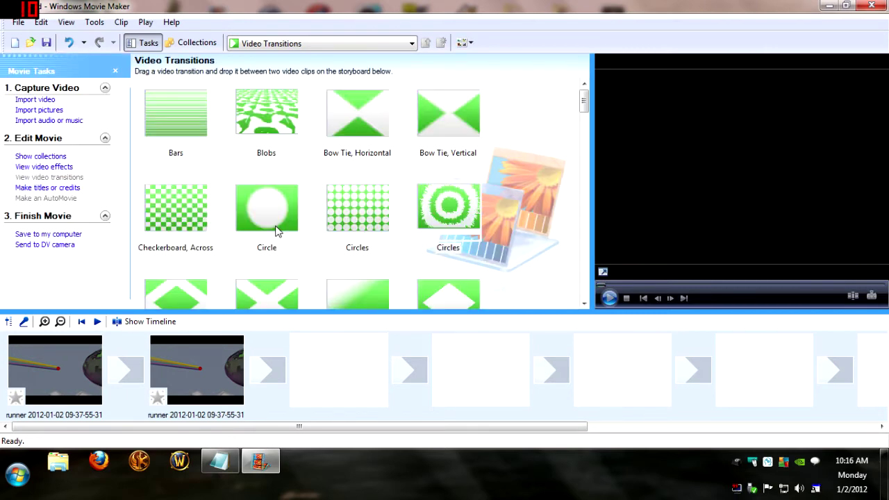
{"action": "left_click", "coordinate": [51, 187]}
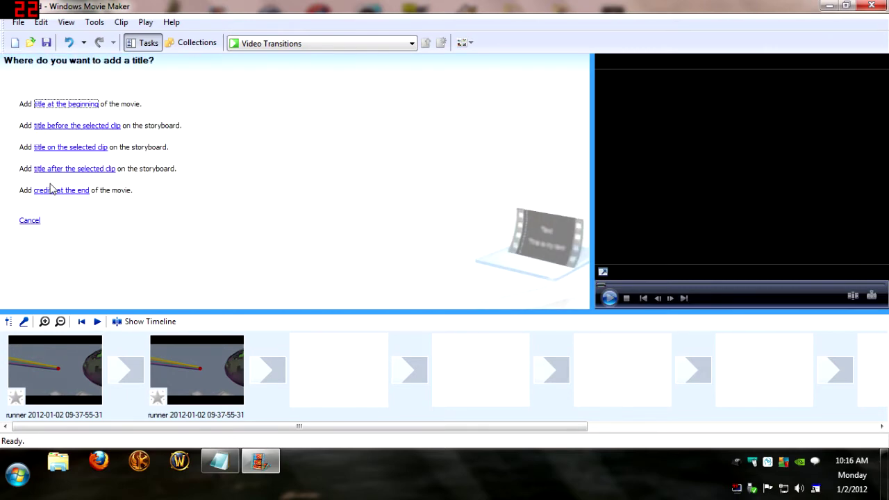
{"action": "left_click", "coordinate": [85, 151]}
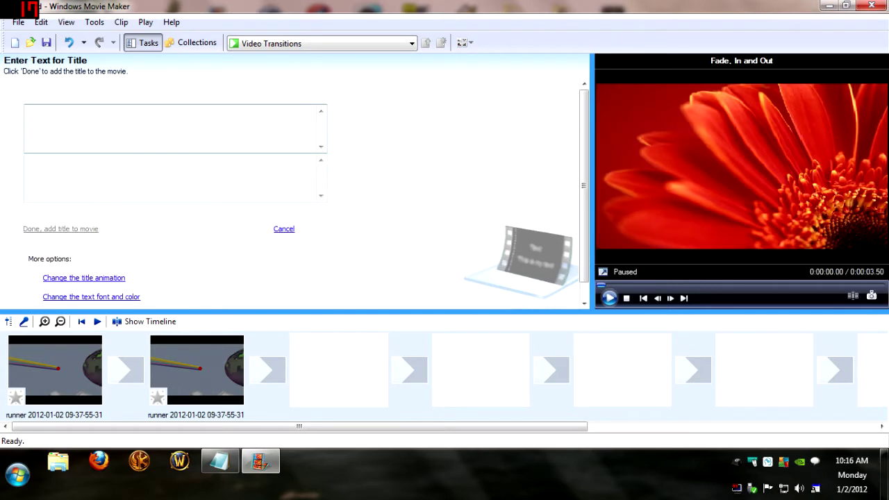
Enter the title text 'I love you' and preview the Letterbox (In) and (Out) animations
{"action": "type", "text": "I"}
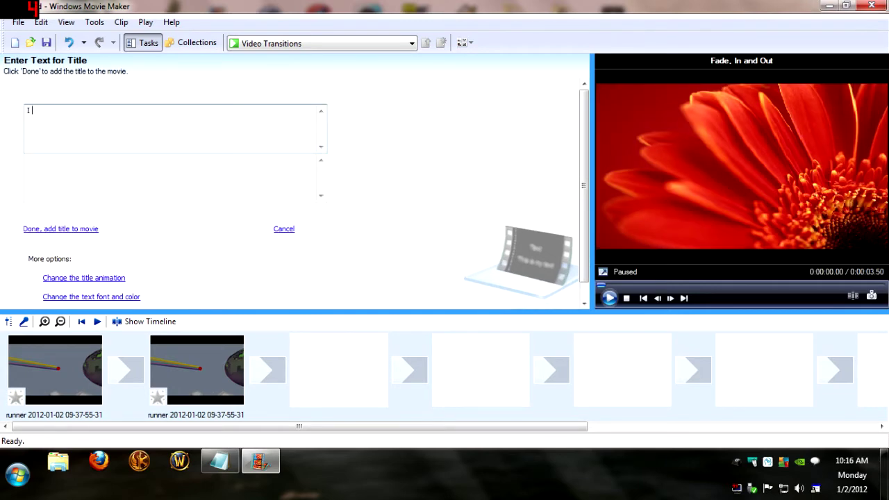
{"action": "type", "text": " love you"}
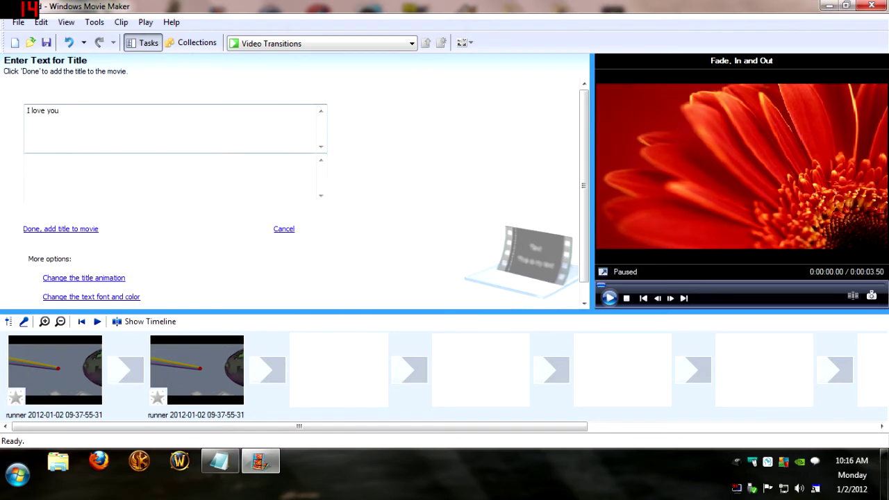
{"action": "left_click", "coordinate": [84, 285]}
{"action": "left_click_drag", "start_coordinate": [323, 165], "coordinate": [321, 182]}
{"action": "left_click", "coordinate": [92, 147]}
{"action": "left_click", "coordinate": [181, 159]}
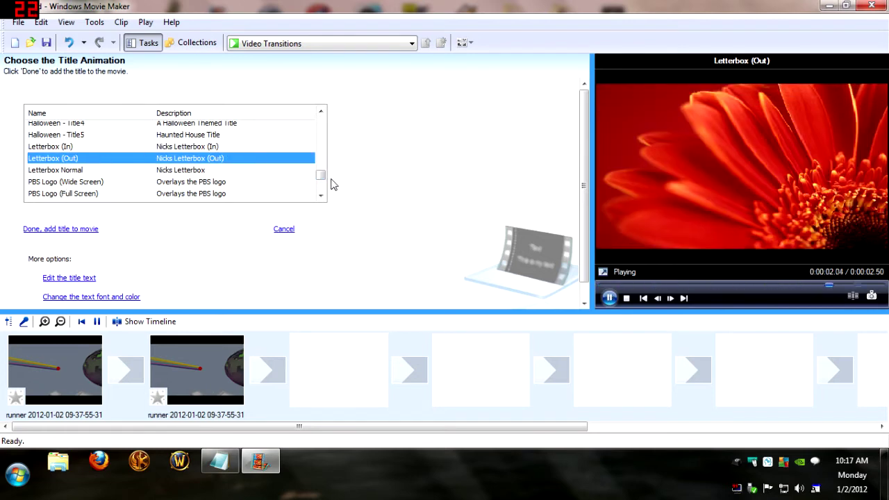
Preview the TV Rating (MA), Paint Drip and BFX Light Burst 1 title animations
{"action": "left_click_drag", "start_coordinate": [323, 179], "coordinate": [329, 167]}
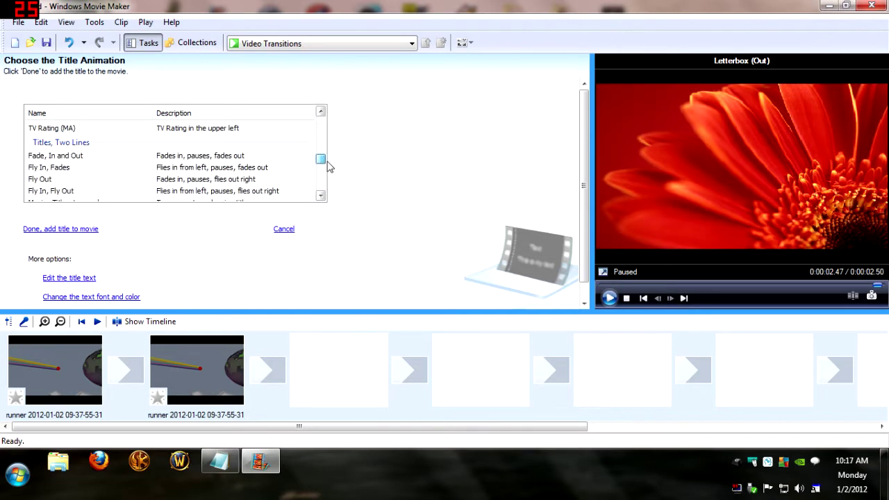
{"action": "left_click", "coordinate": [84, 129]}
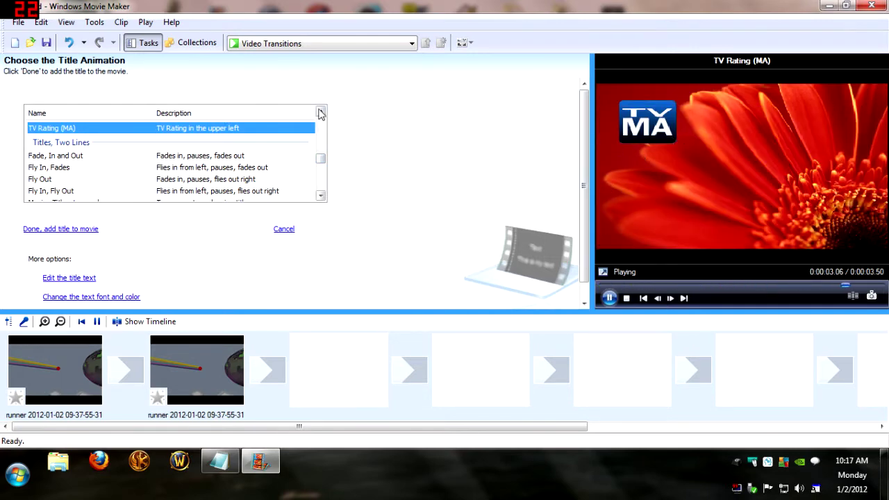
{"action": "scroll", "coordinate": [321, 113], "scroll_direction": "up", "scroll_amount": 3}
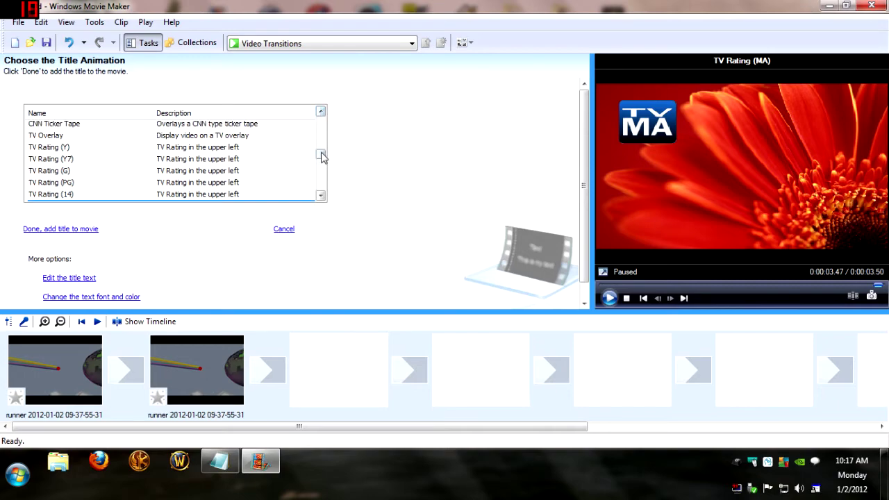
{"action": "left_click_drag", "start_coordinate": [322, 157], "coordinate": [325, 141]}
{"action": "left_click", "coordinate": [128, 166]}
{"action": "left_click", "coordinate": [90, 178]}
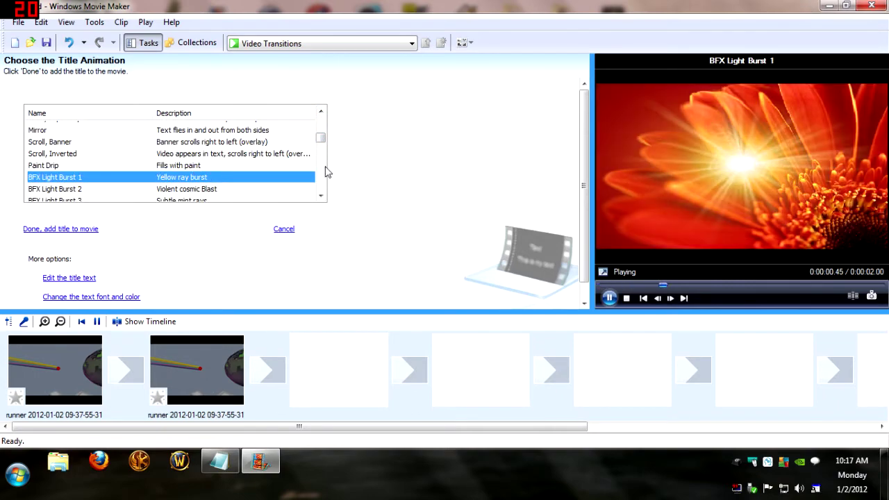
Preview the ABC Logo and FOX Logo (Wide Screen) animations, then cancel without adding a title
{"action": "left_click_drag", "start_coordinate": [320, 139], "coordinate": [322, 166]}
{"action": "scroll", "coordinate": [125, 172], "scroll_direction": "down", "scroll_amount": 2}
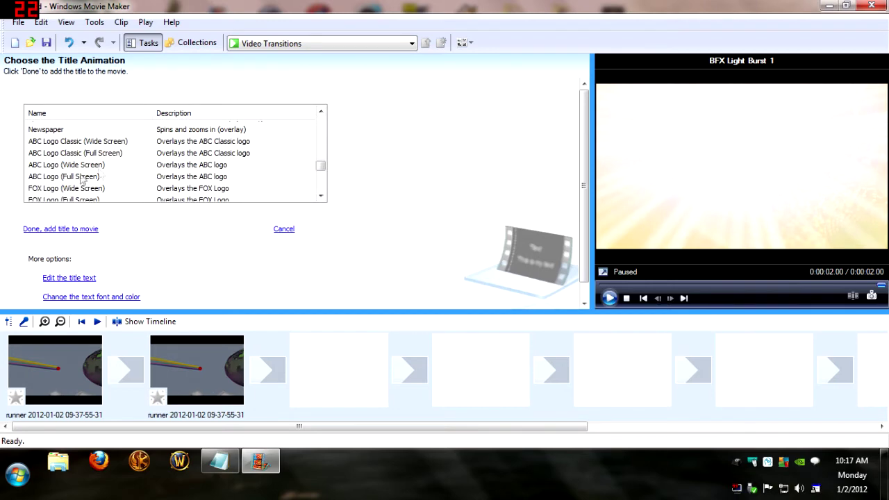
{"action": "left_click", "coordinate": [81, 176]}
{"action": "left_click", "coordinate": [84, 167]}
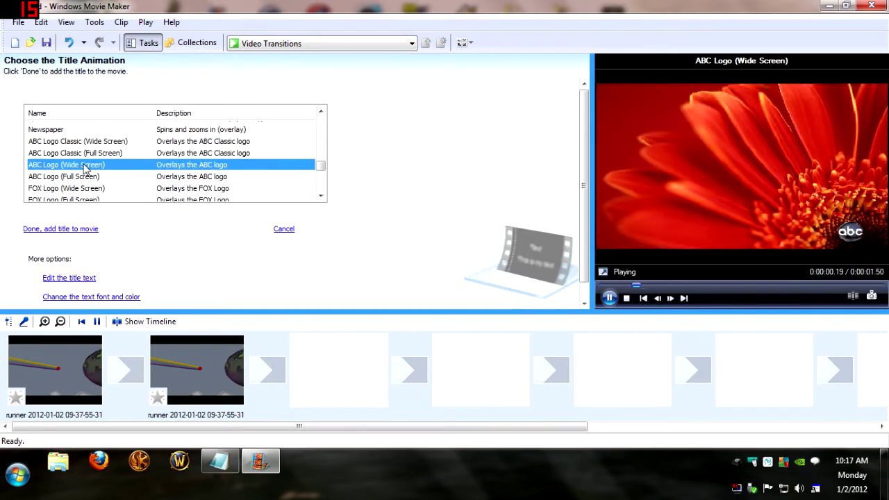
{"action": "left_click", "coordinate": [87, 153]}
{"action": "left_click", "coordinate": [71, 189]}
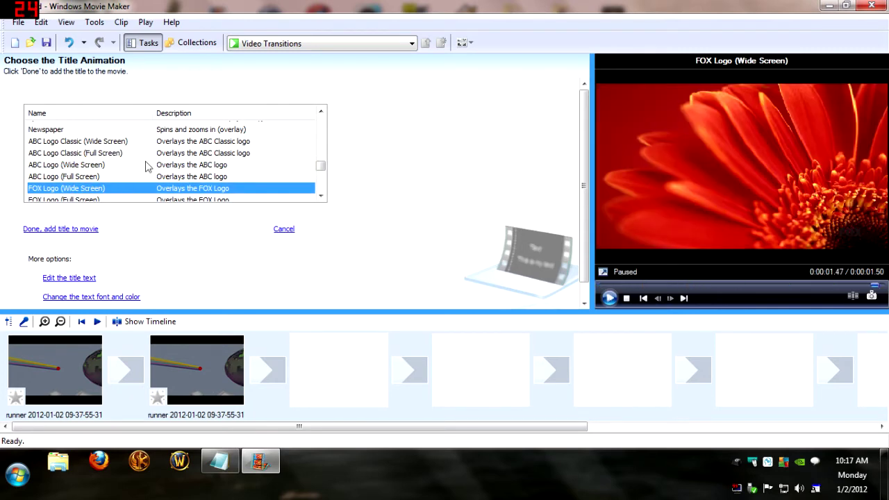
{"action": "left_click", "coordinate": [282, 229]}
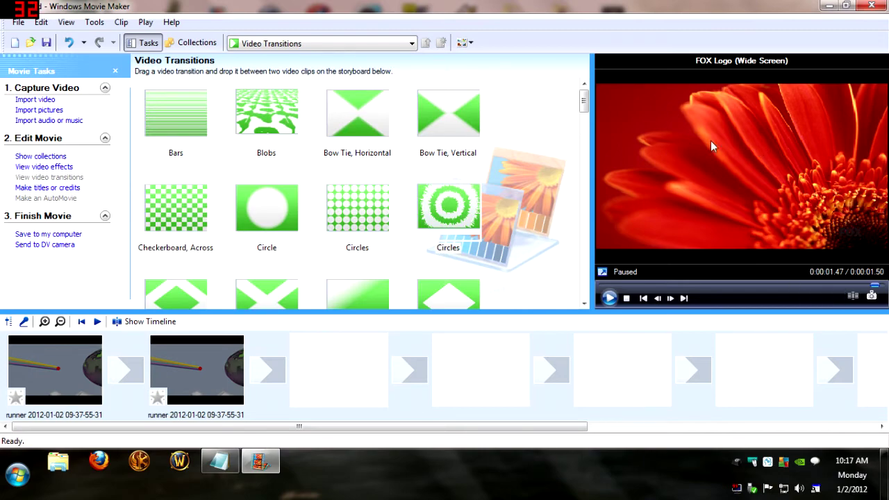
Switch from storyboard back to timeline view and widen the preview area slightly
{"action": "left_click_drag", "start_coordinate": [583, 103], "coordinate": [601, 88]}
{"action": "left_click", "coordinate": [142, 322]}
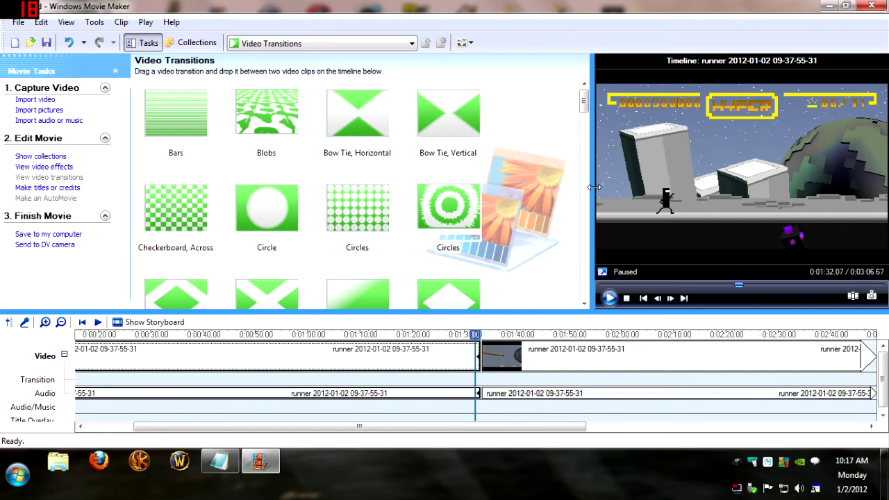
{"action": "left_click_drag", "start_coordinate": [594, 186], "coordinate": [591, 189]}
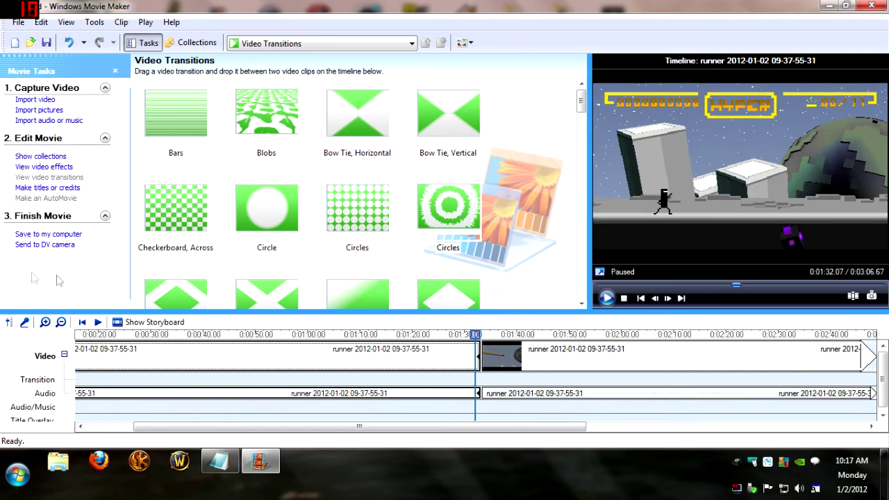
Start saving the movie to the computer and open the Other settings output format list
{"action": "left_click", "coordinate": [66, 236]}
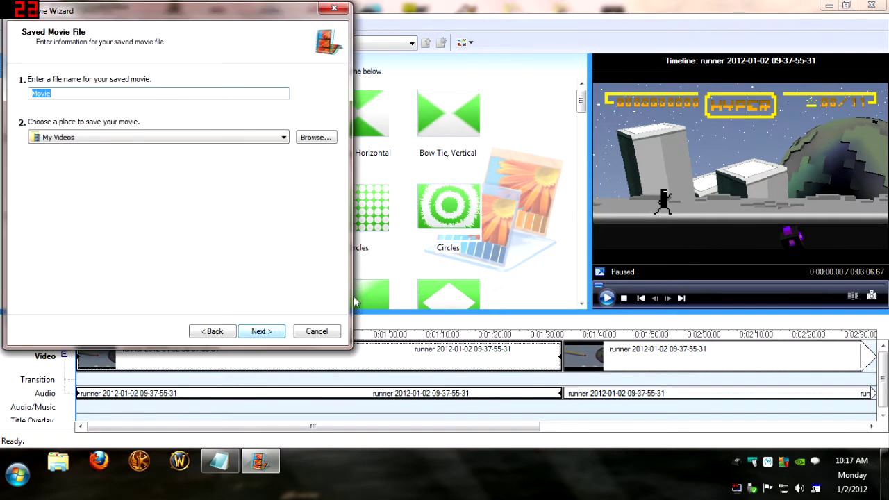
{"action": "left_click", "coordinate": [258, 333]}
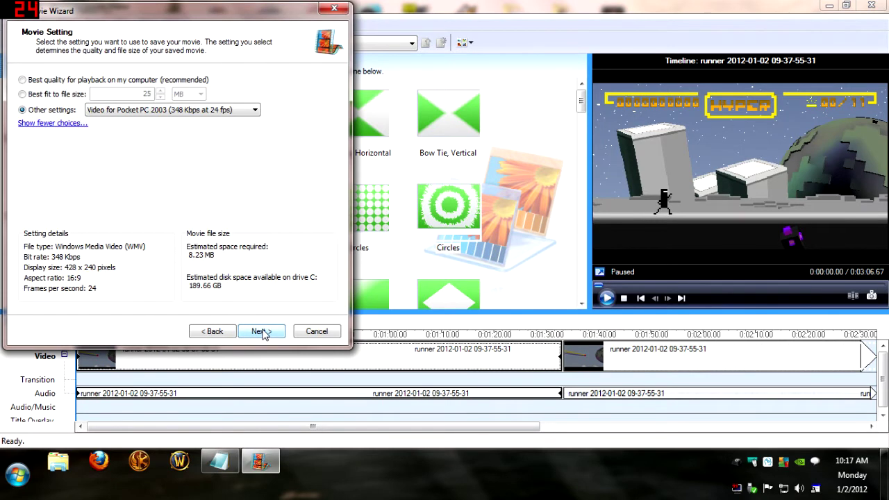
{"action": "left_click", "coordinate": [254, 110]}
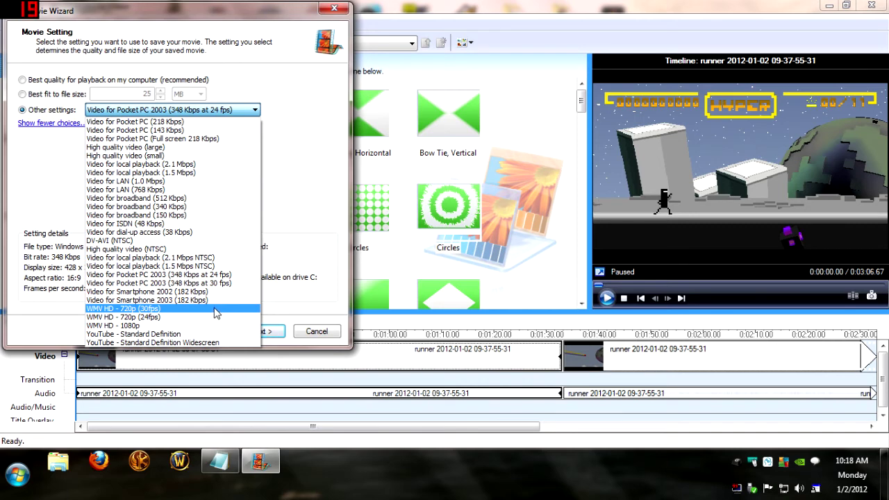
Close the settings list unchanged and cancel the Save Movie Wizard
{"action": "left_click", "coordinate": [306, 290]}
{"action": "left_click", "coordinate": [319, 336]}
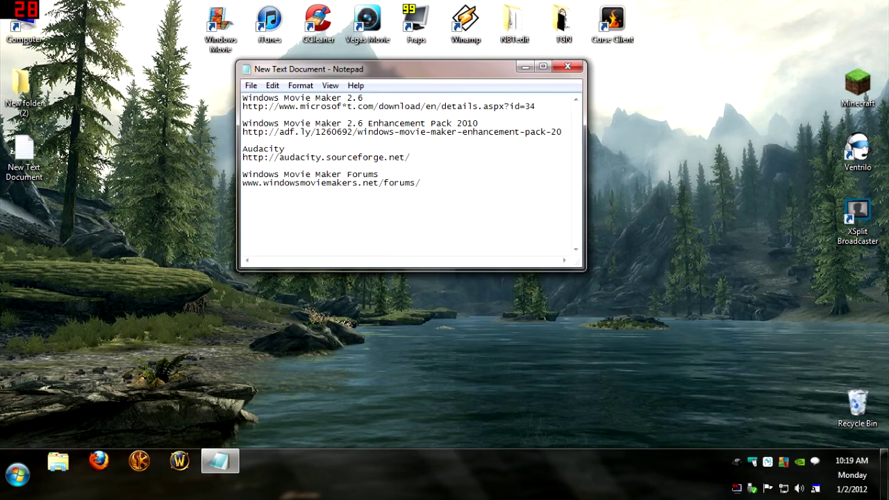
Copy the Windows Movie Maker Forums address from Notepad and bring up Firefox
{"action": "left_click_drag", "start_coordinate": [421, 182], "coordinate": [242, 182]}
{"action": "right_click", "coordinate": [242, 182]}
{"action": "left_click", "coordinate": [486, 192]}
{"action": "left_click_drag", "start_coordinate": [420, 182], "coordinate": [241, 183]}
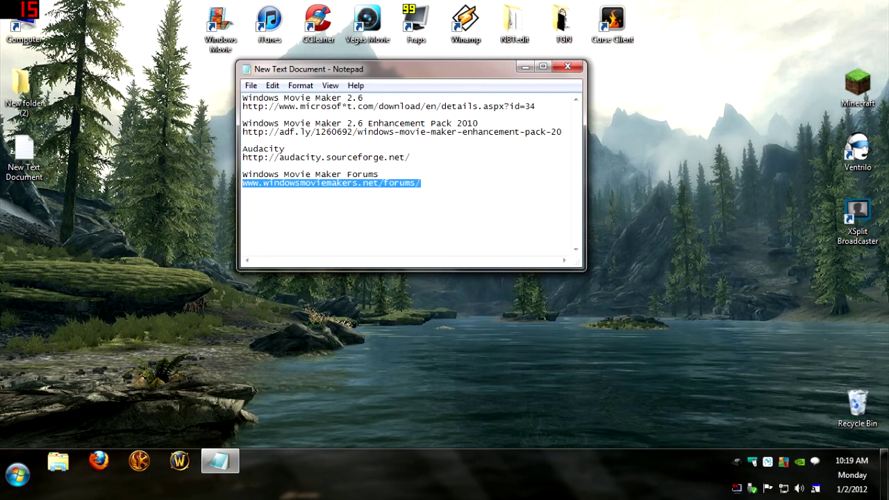
{"action": "right_click", "coordinate": [242, 184]}
{"action": "left_click", "coordinate": [274, 227]}
{"action": "left_click", "coordinate": [99, 461]}
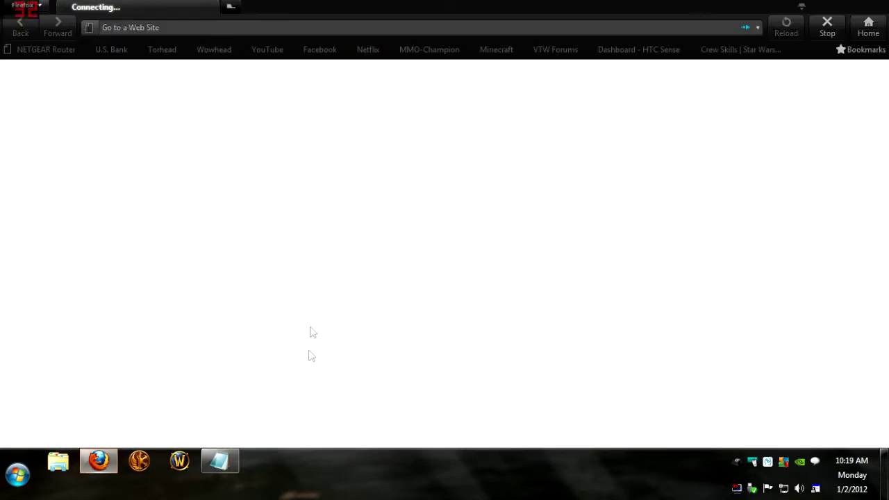
Load the pasted forums address, browse the forum list, minimize Firefox, and select Notepad's Audacity address
{"action": "right_click", "coordinate": [237, 30]}
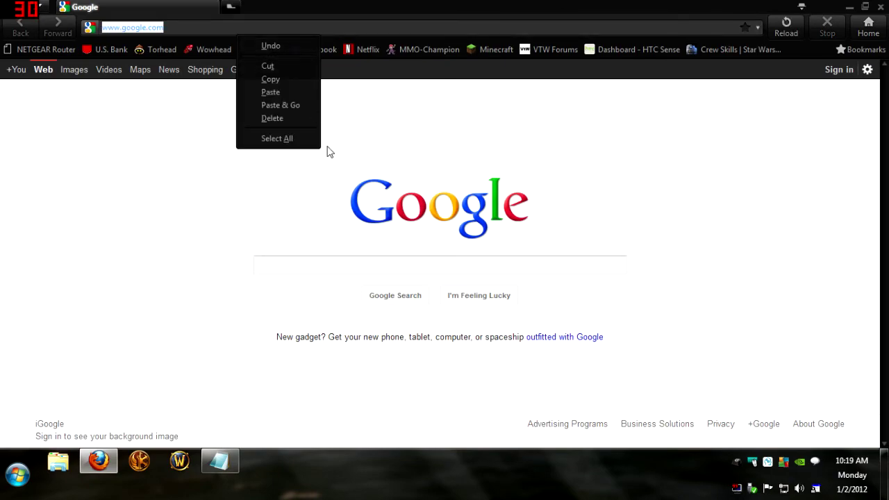
{"action": "left_click", "coordinate": [303, 108]}
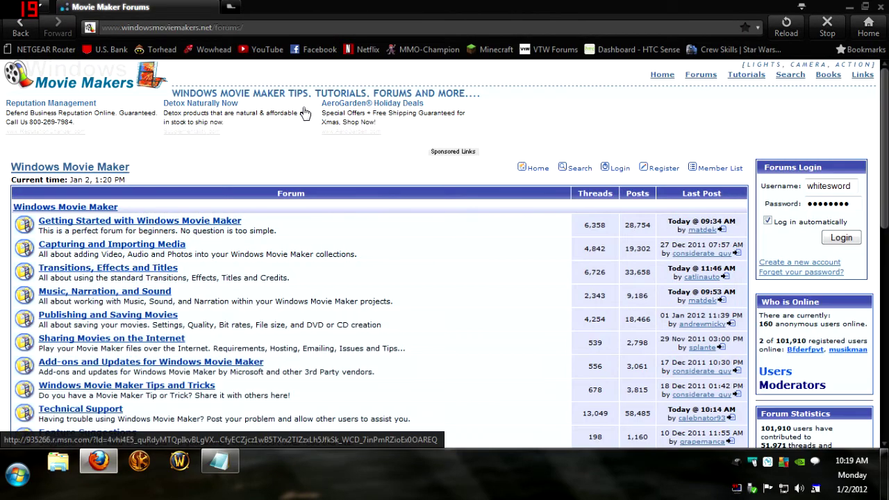
{"action": "scroll", "coordinate": [507, 312], "scroll_direction": "down", "scroll_amount": 2}
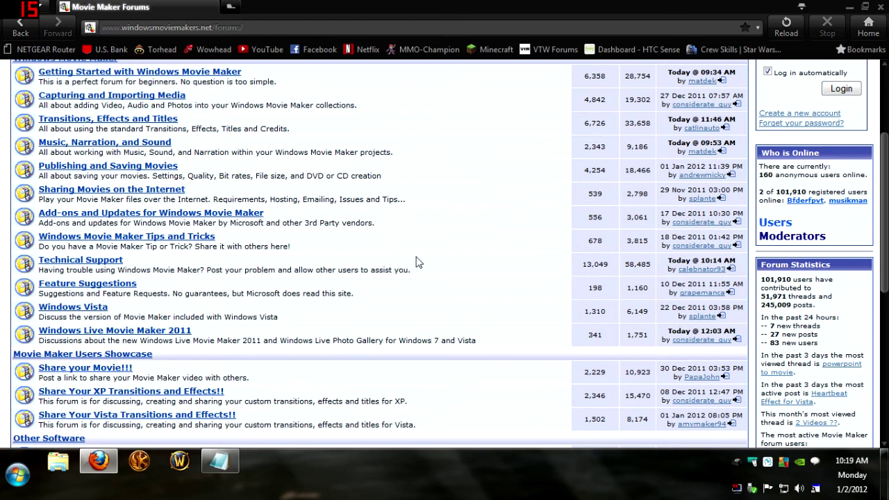
{"action": "scroll", "coordinate": [411, 256], "scroll_direction": "down", "scroll_amount": 4}
{"action": "scroll", "coordinate": [411, 257], "scroll_direction": "down", "scroll_amount": 2}
{"action": "scroll", "coordinate": [411, 257], "scroll_direction": "up", "scroll_amount": 10}
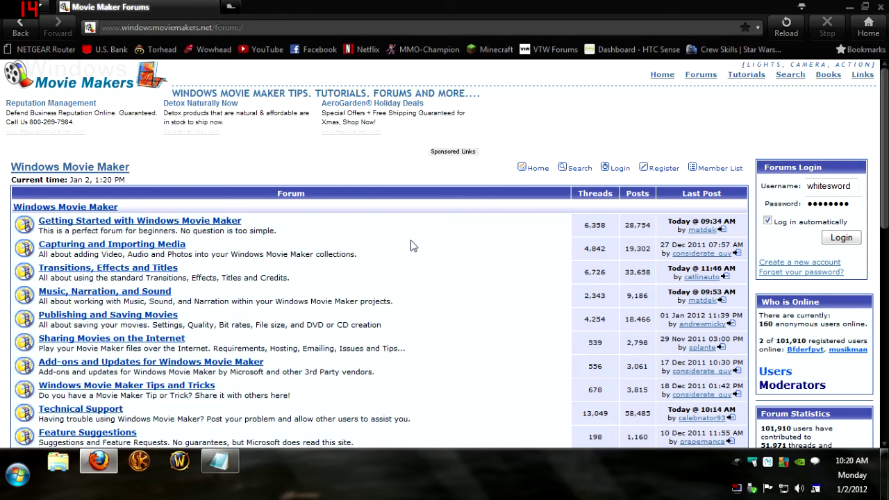
{"action": "left_click", "coordinate": [847, 7]}
{"action": "left_click_drag", "start_coordinate": [410, 157], "coordinate": [242, 157]}
Copy the Audacity web address from Notepad and load the Audacity homepage in Firefox
{"action": "right_click", "coordinate": [244, 157]}
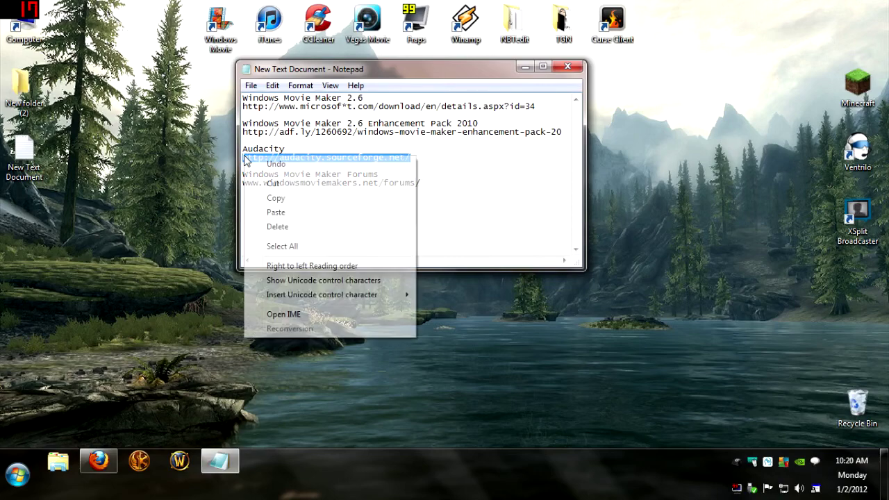
{"action": "left_click", "coordinate": [288, 203]}
{"action": "left_click", "coordinate": [98, 461]}
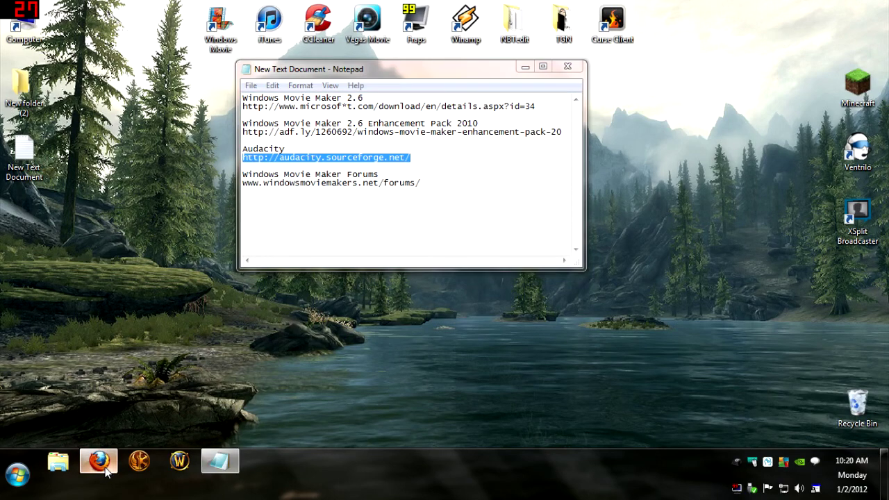
{"action": "left_click", "coordinate": [232, 28]}
{"action": "right_click", "coordinate": [234, 28]}
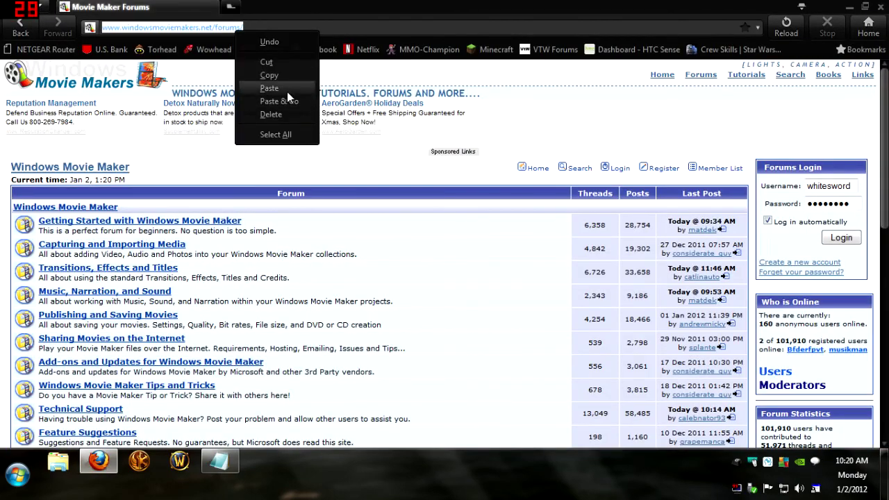
{"action": "left_click", "coordinate": [285, 102]}
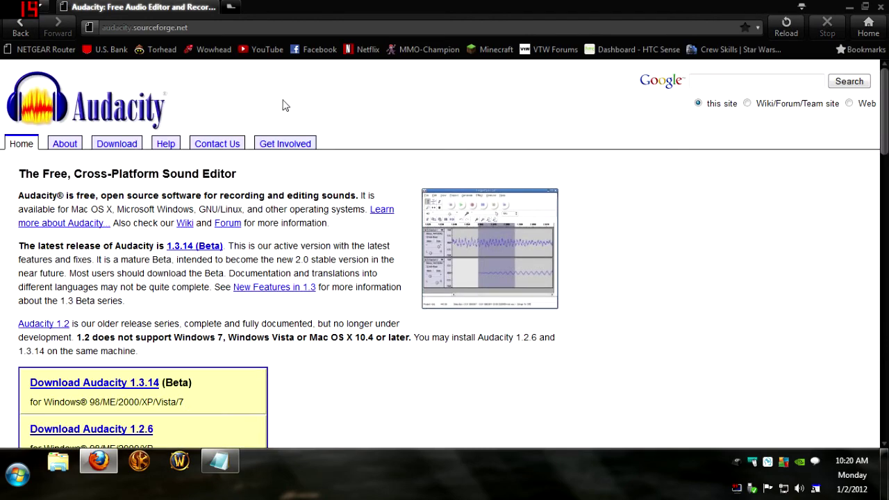
View the full-size Linux screenshot from Audacity's Screenshots page, then minimize Firefox and enlarge Notepad
{"action": "left_click", "coordinate": [453, 302]}
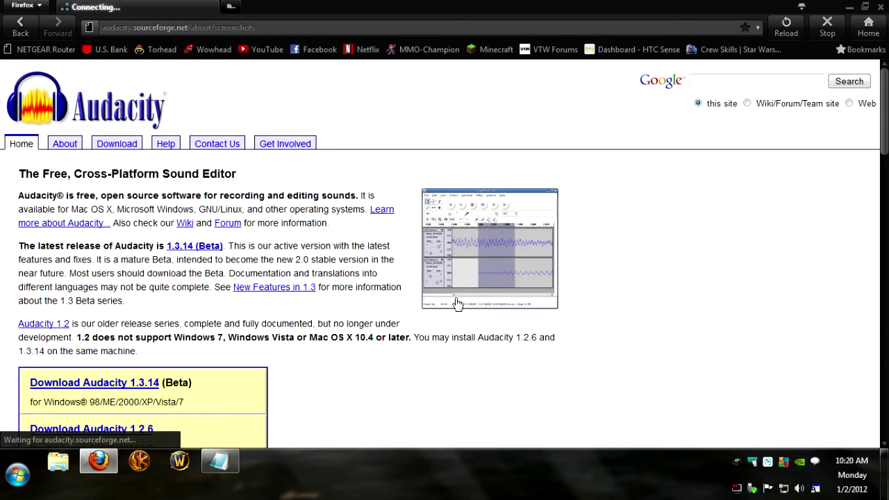
{"action": "scroll", "coordinate": [726, 341], "scroll_direction": "down", "scroll_amount": 5}
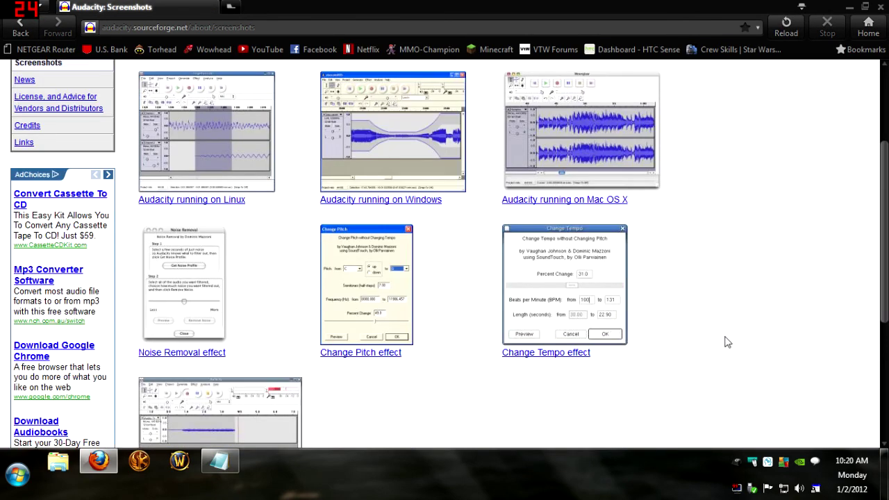
{"action": "scroll", "coordinate": [720, 341], "scroll_direction": "up", "scroll_amount": 5}
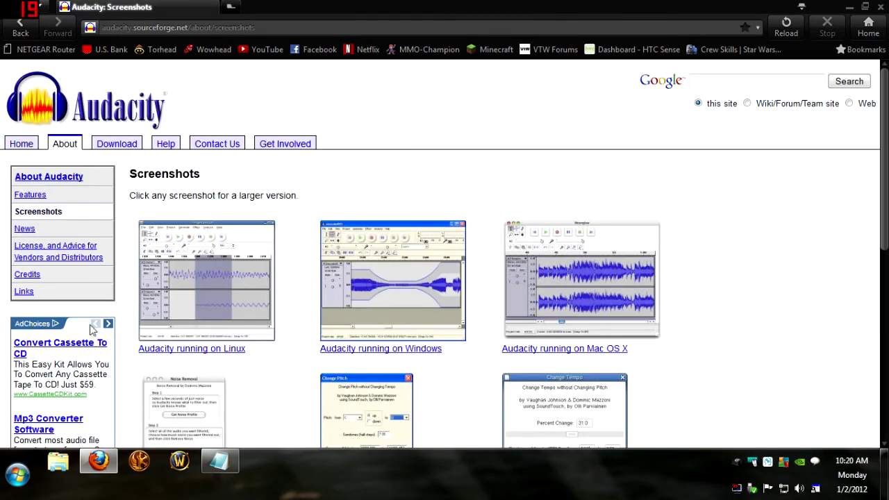
{"action": "left_click", "coordinate": [226, 303]}
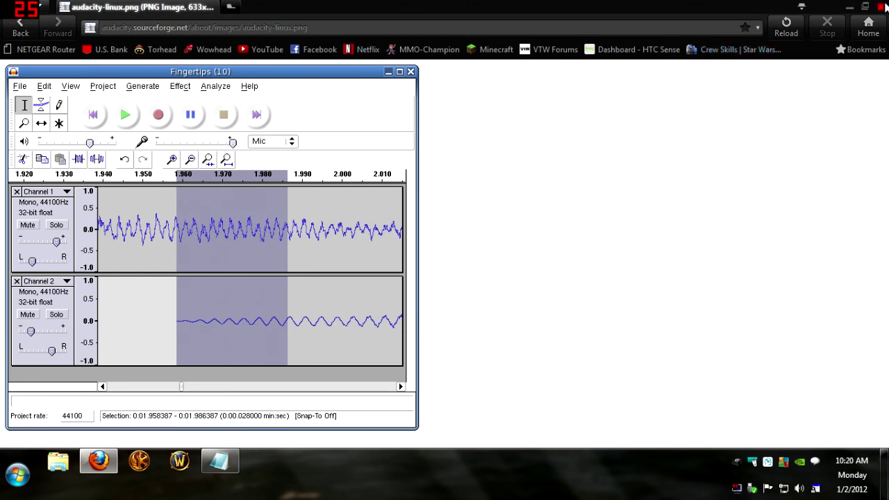
{"action": "left_click", "coordinate": [852, 5]}
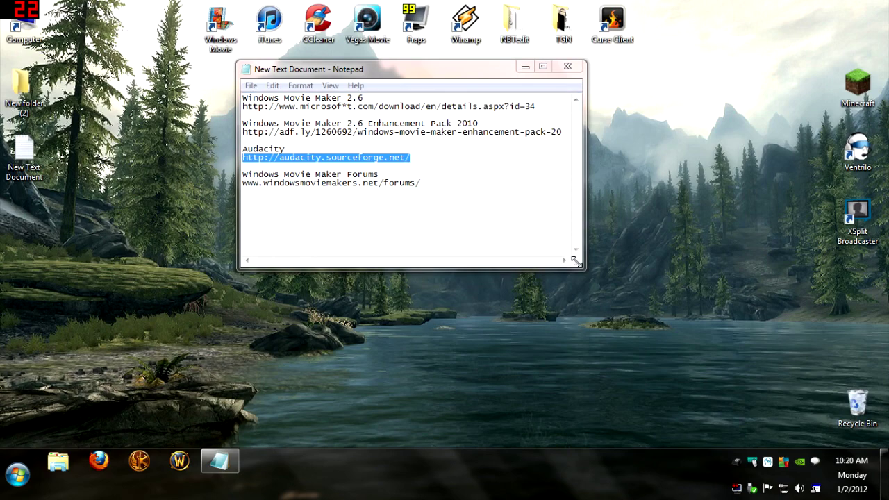
{"action": "left_click_drag", "start_coordinate": [580, 264], "coordinate": [597, 270]}
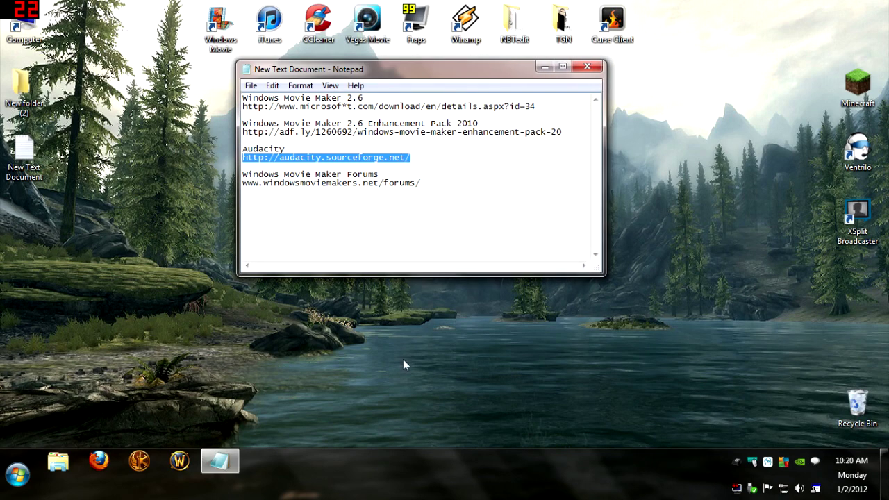